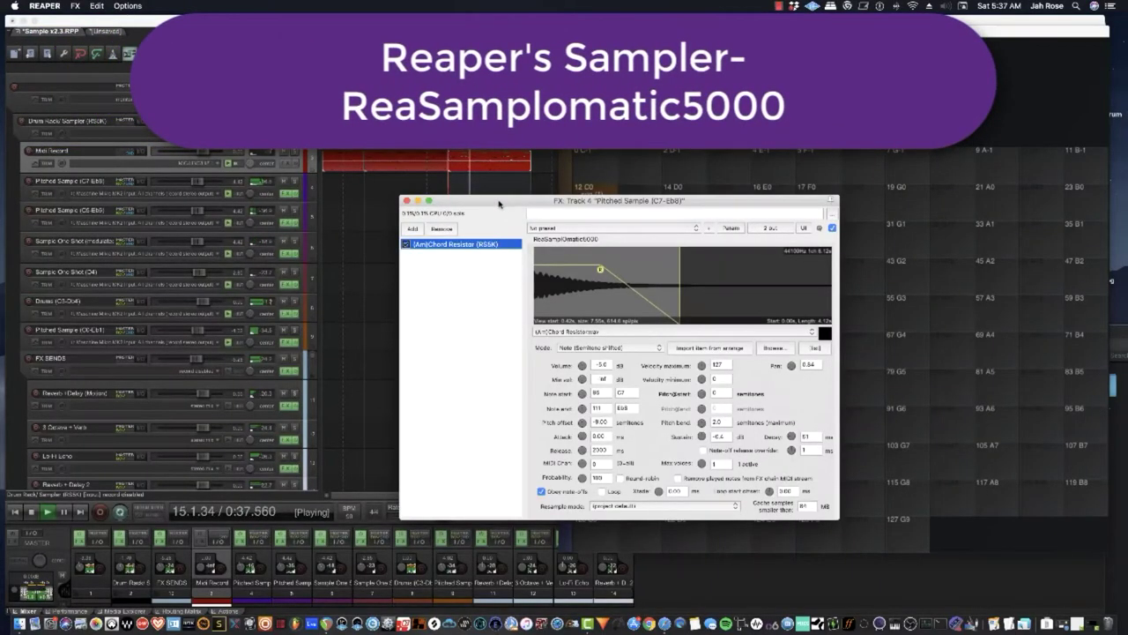
# Close the Pitched Sample (C7-Eb8) sampler window, shift the RS5k manager pad grid left, and switch to Safari
pyautogui.moveTo(499, 204); pyautogui.dragTo(487, 191)
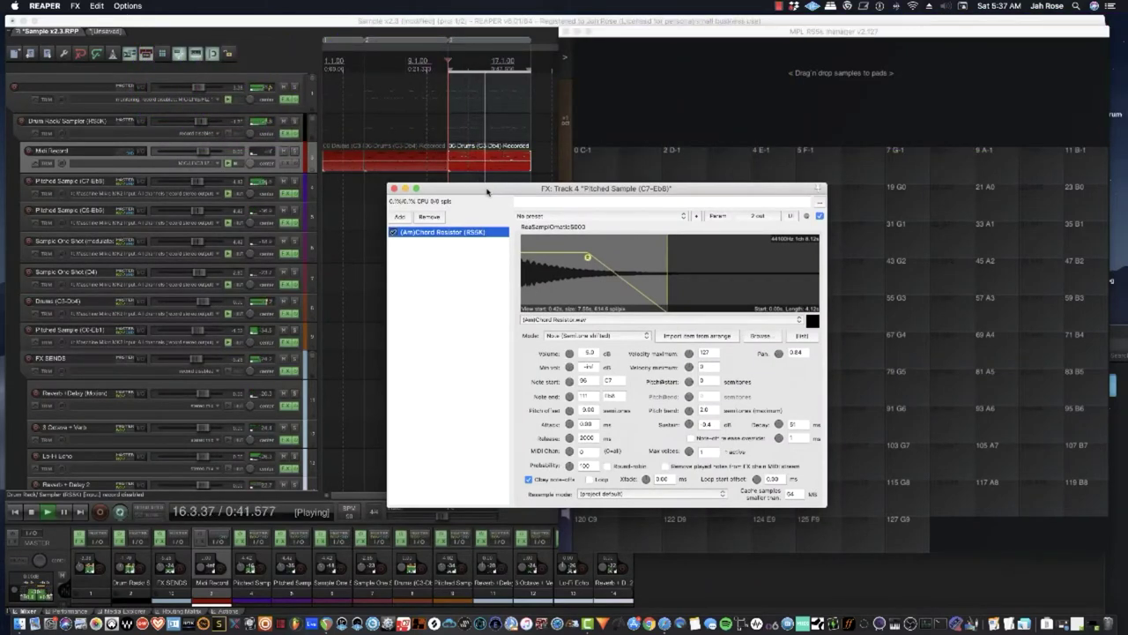
pyautogui.click(394, 188)
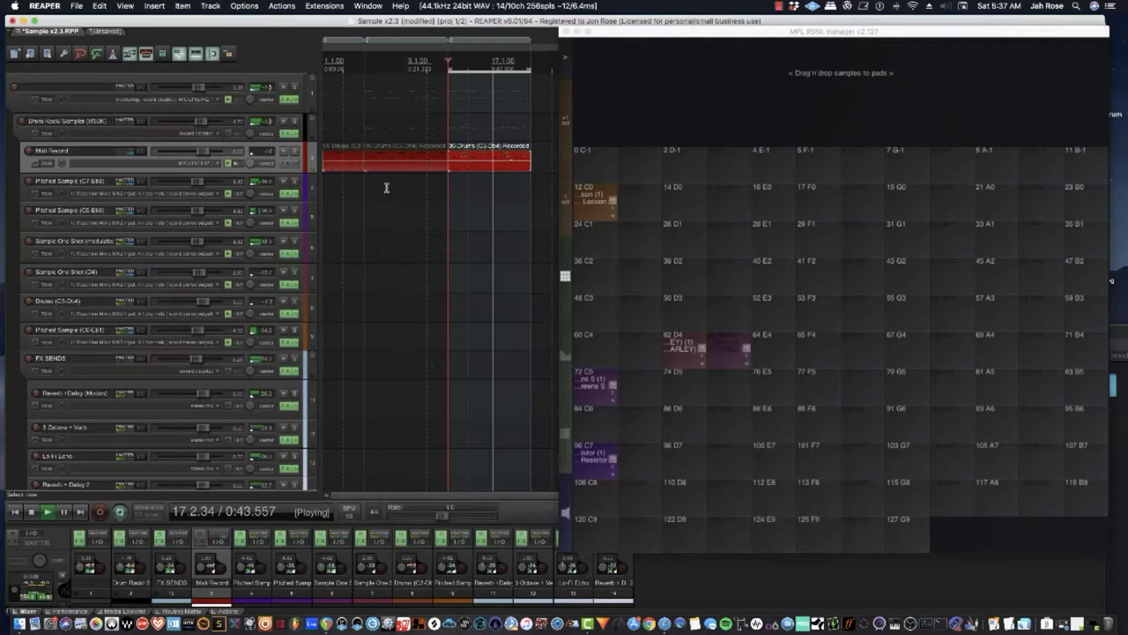
pyautogui.moveTo(651, 38); pyautogui.dragTo(628, 48)
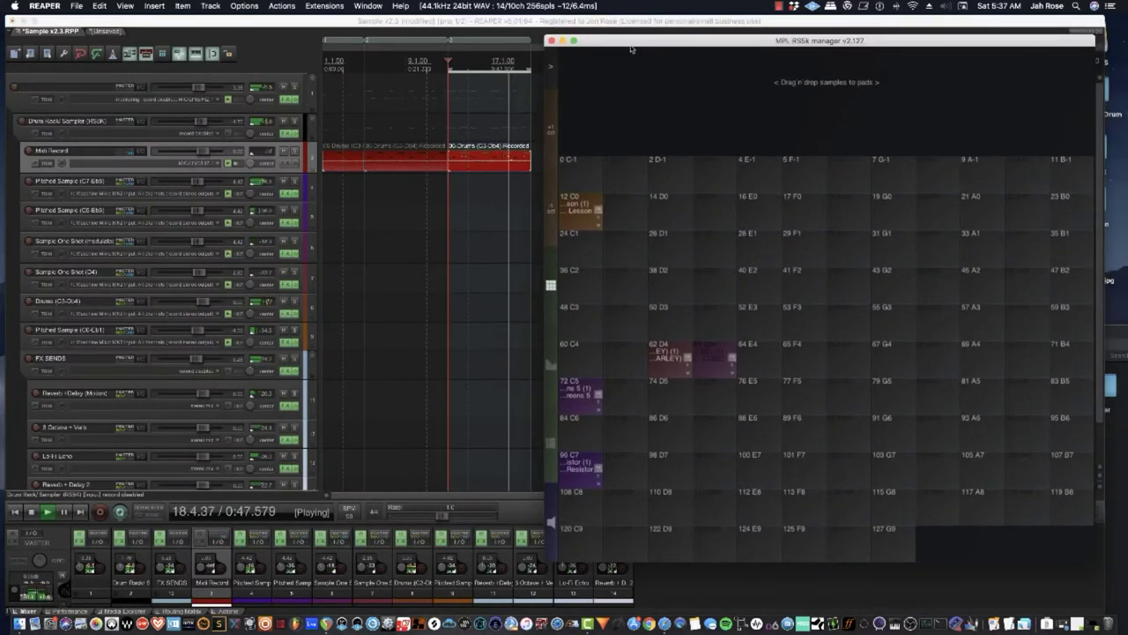
pyautogui.moveTo(630, 39); pyautogui.dragTo(614, 44)
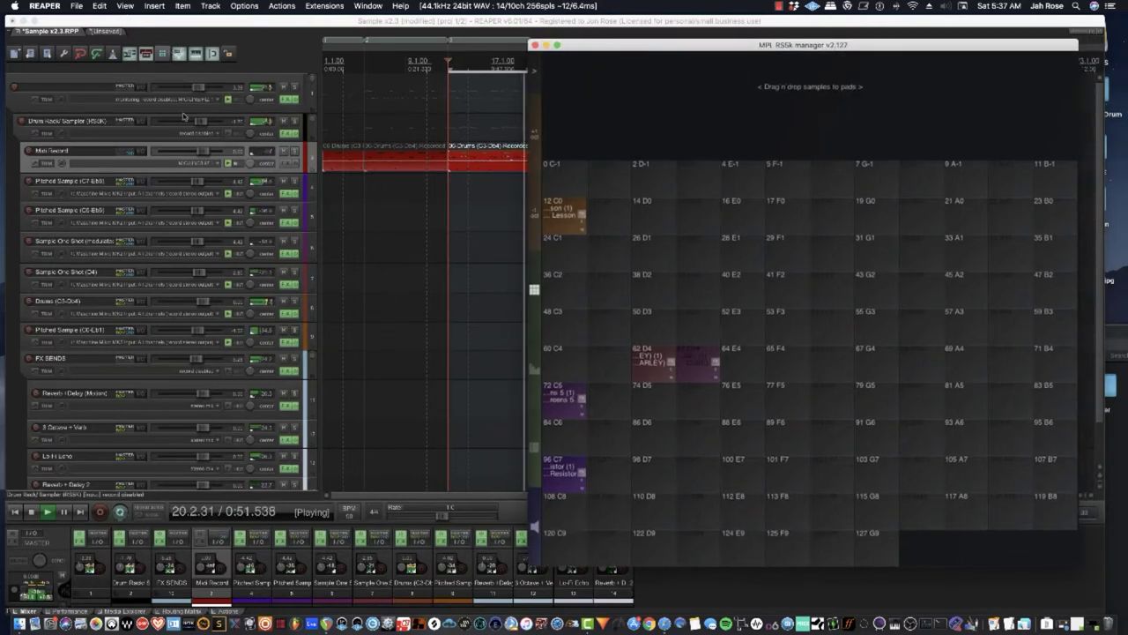
pyautogui.click(663, 624)
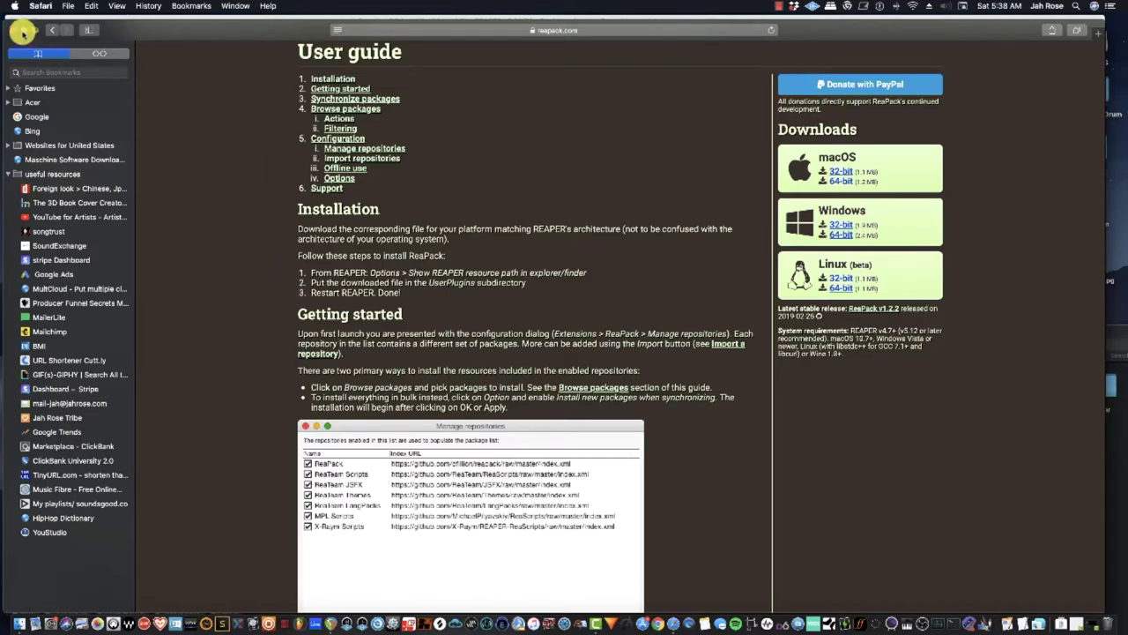
# Minimize the reapack.com user guide window in Safari to get back to REAPER
pyautogui.click(24, 30)
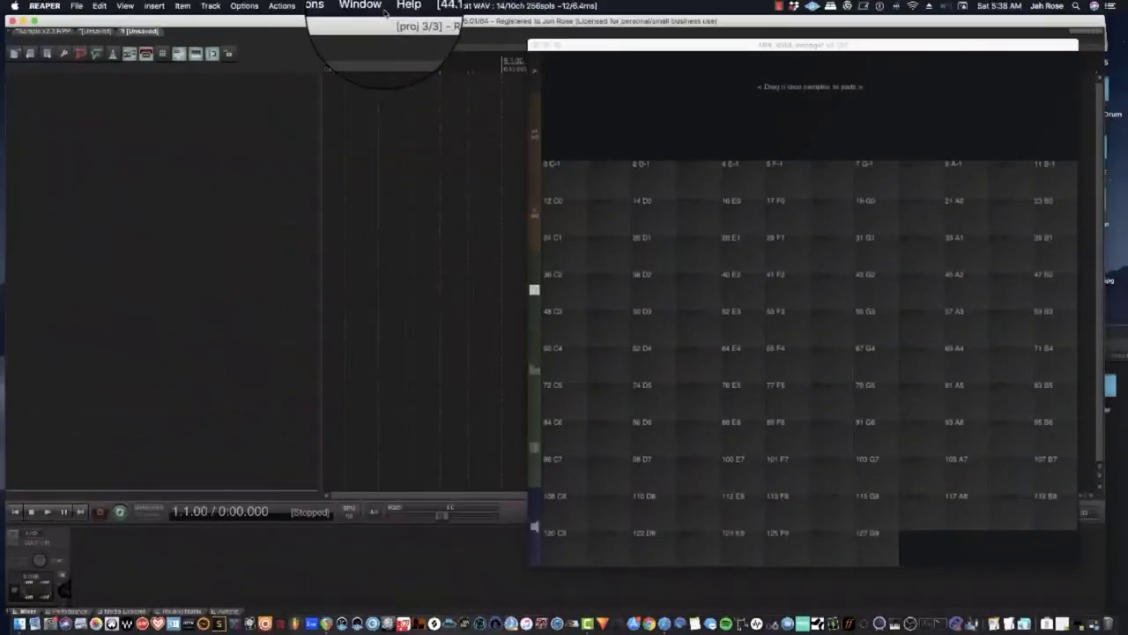
# Open ReaPack's Browse packages, select all packages, view Actions, then close it without installing anything
pyautogui.click(322, 7)
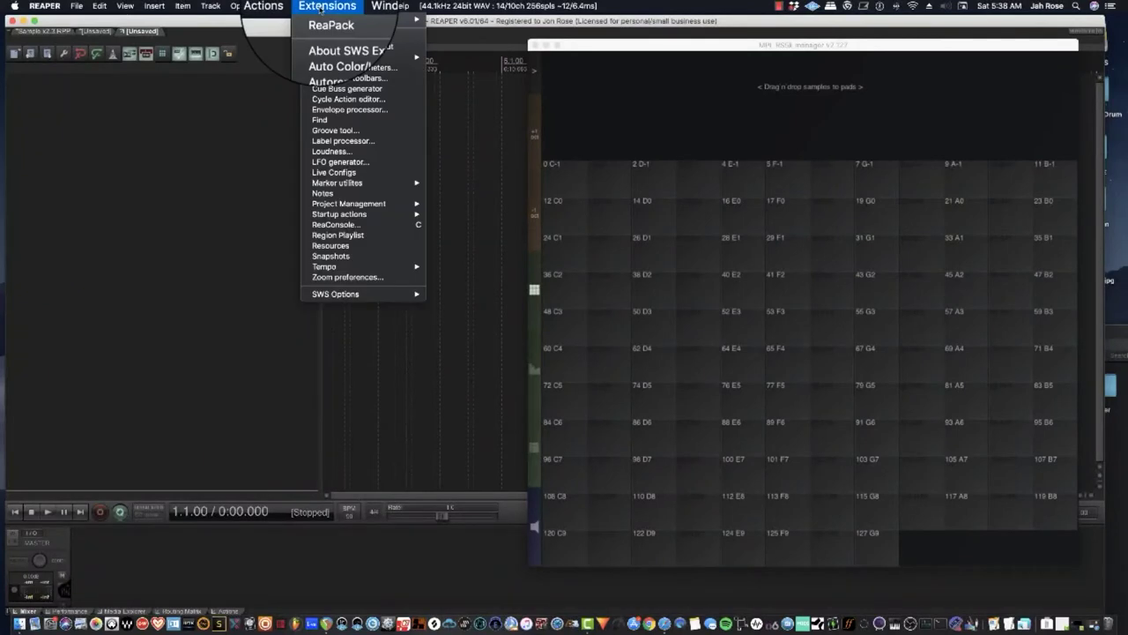
pyautogui.moveTo(326, 19)
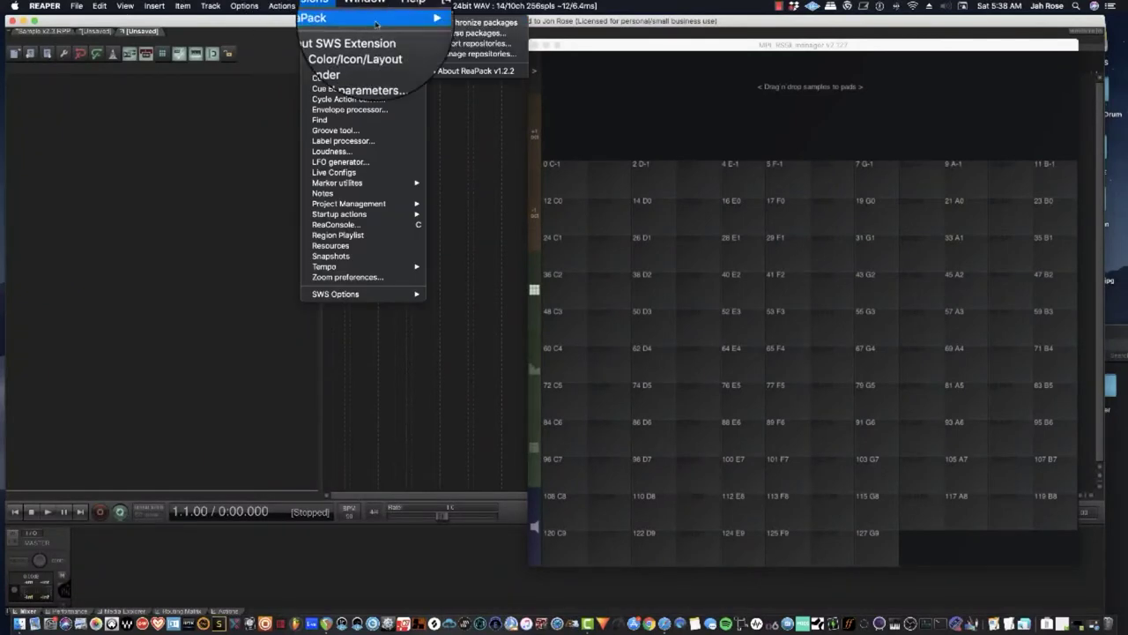
pyautogui.click(487, 38)
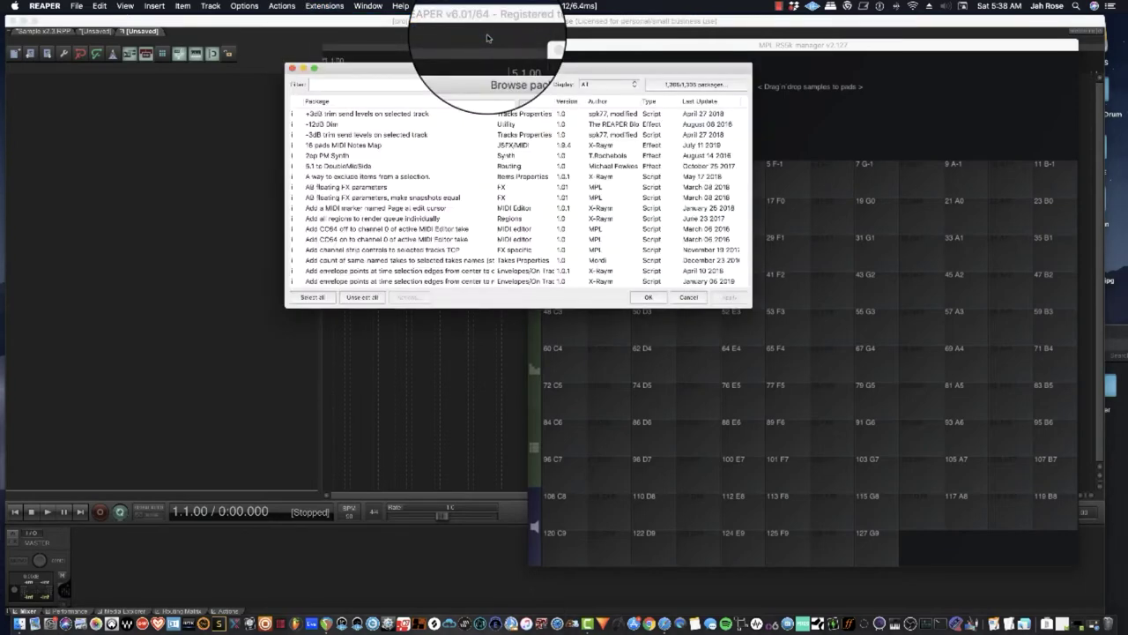
pyautogui.click(318, 298)
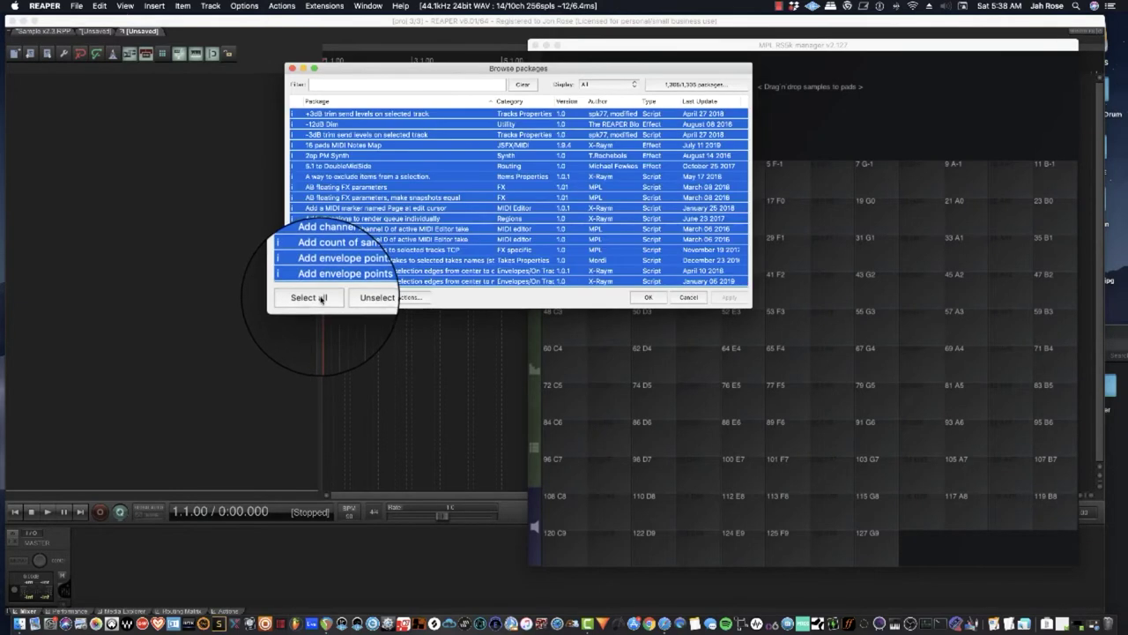
pyautogui.click(423, 298)
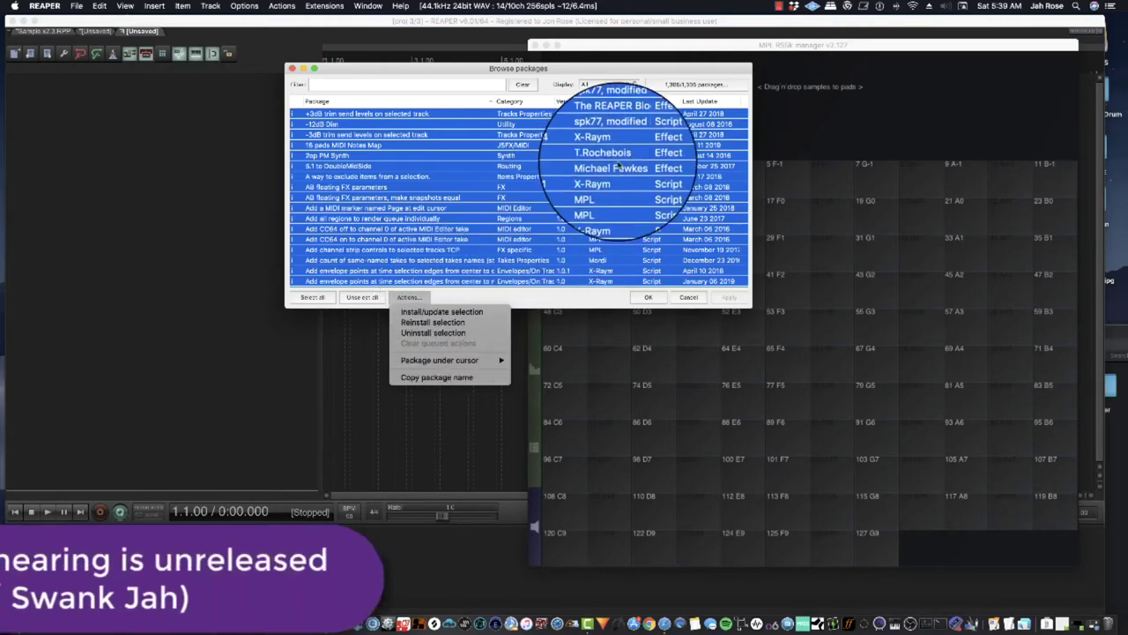
pyautogui.click(582, 178)
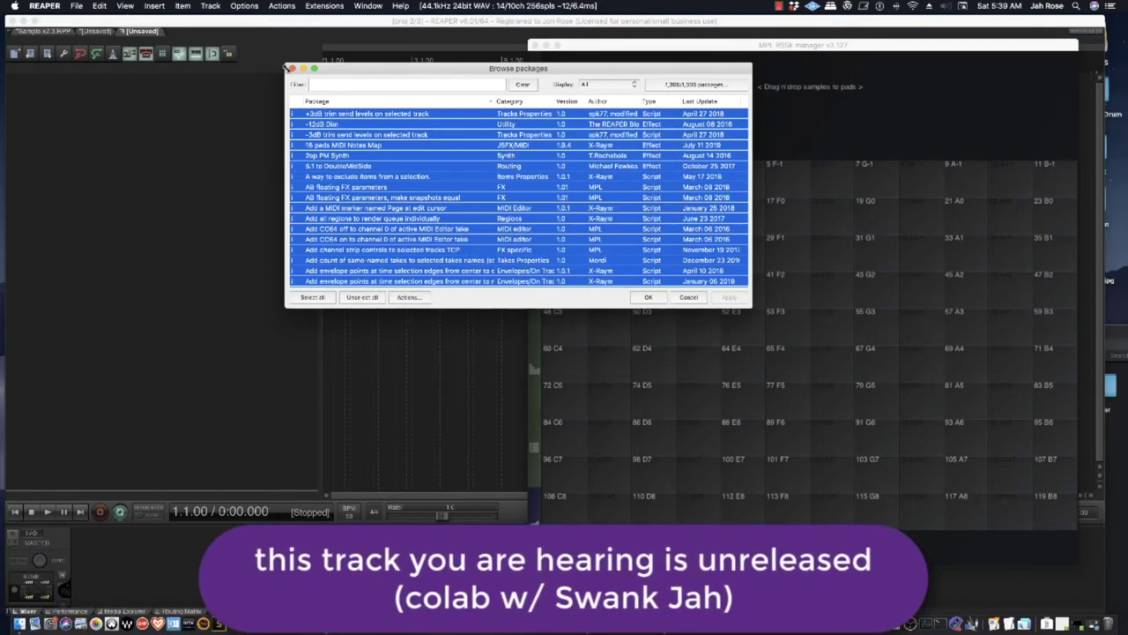
pyautogui.click(292, 69)
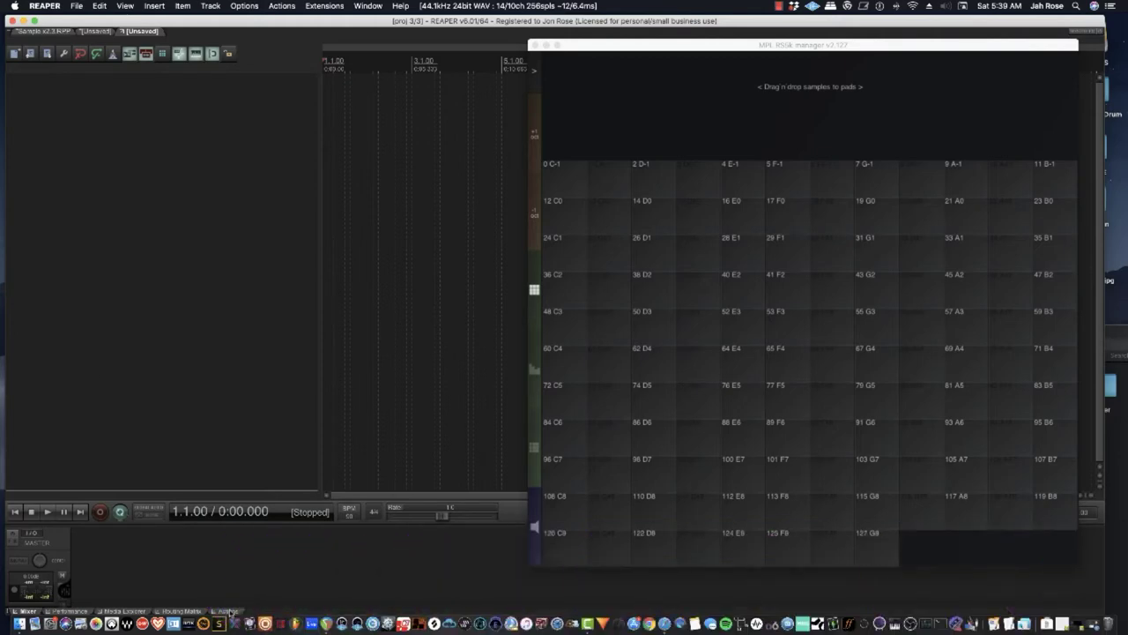
# Filter the Actions list to rs5k, close the RS5k manager, and cancel adding a shortcut to it
pyautogui.click(229, 610)
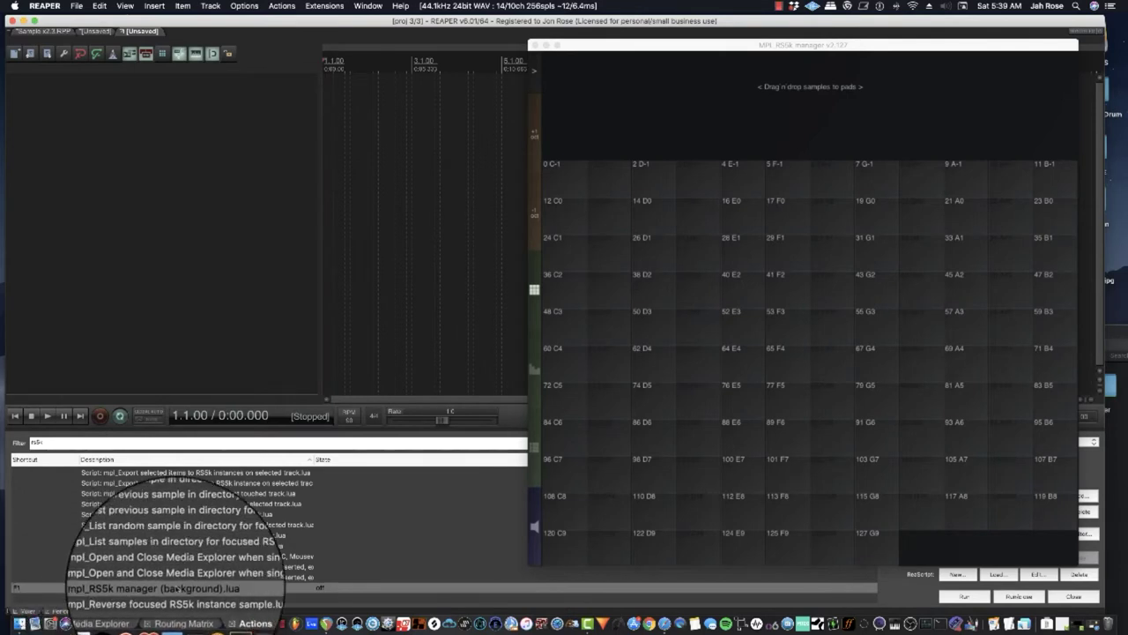
pyautogui.moveTo(672, 51); pyautogui.dragTo(450, 29)
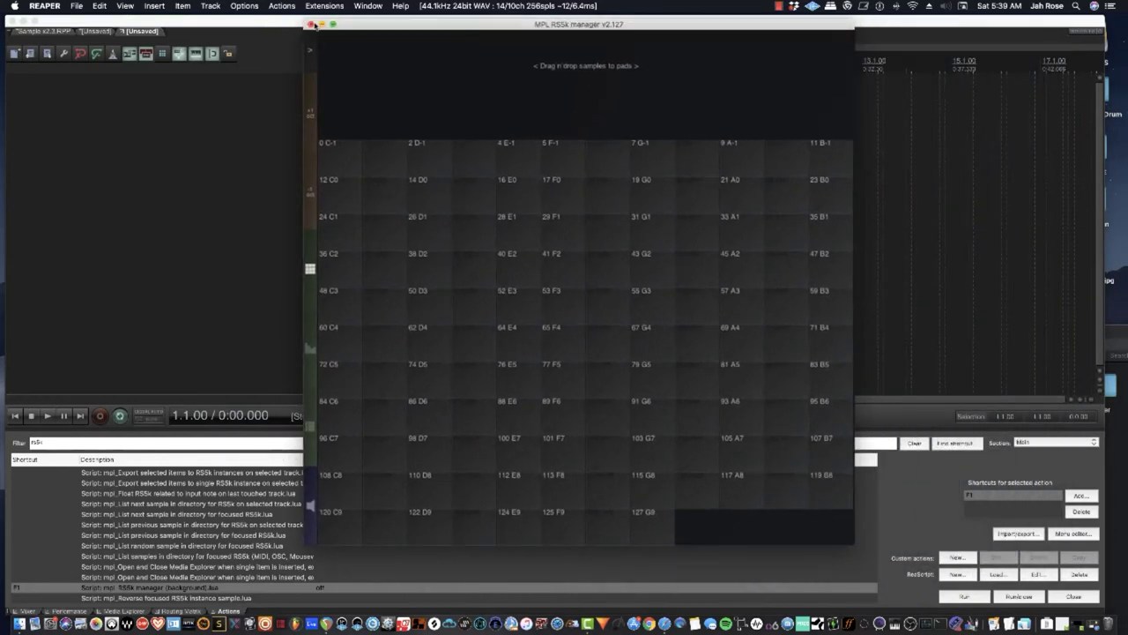
pyautogui.click(310, 23)
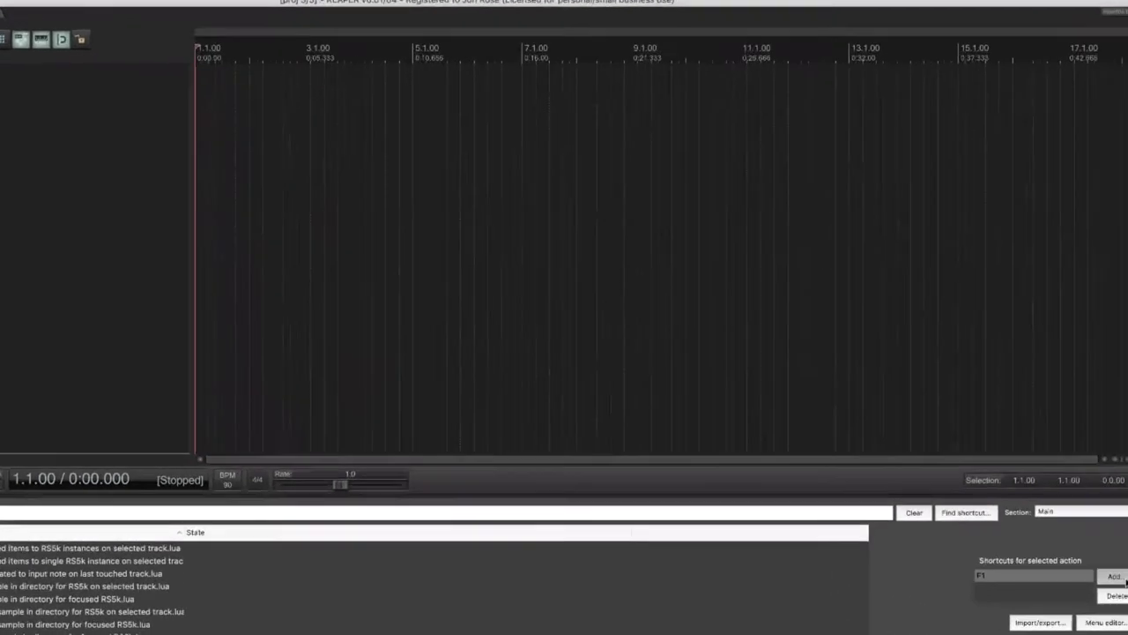
pyautogui.click(1082, 495)
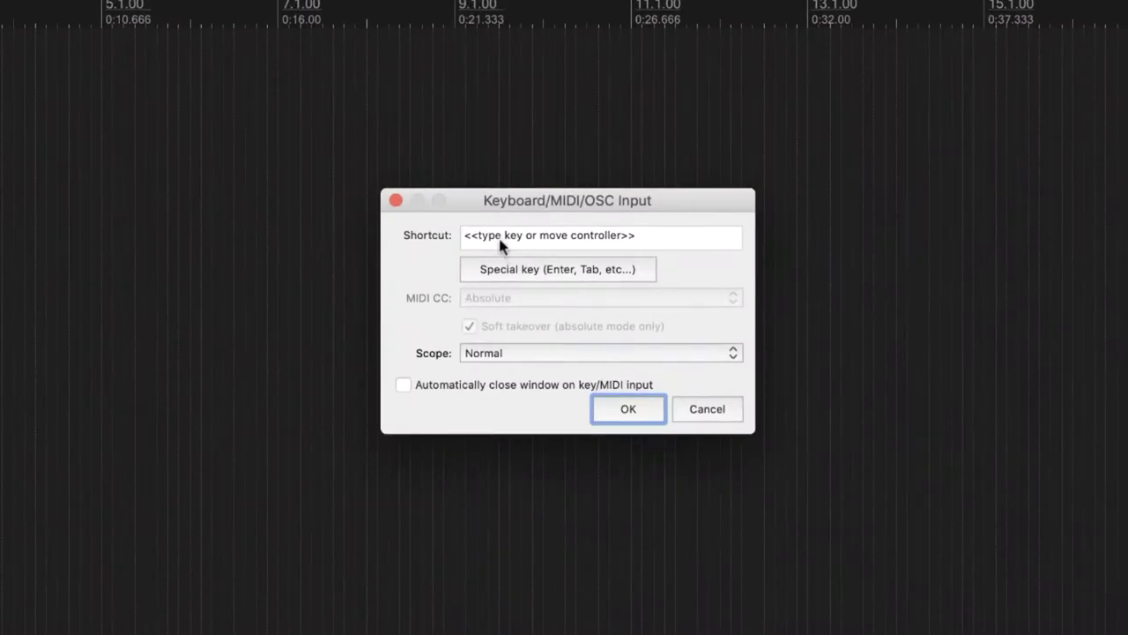
pyautogui.click(396, 200)
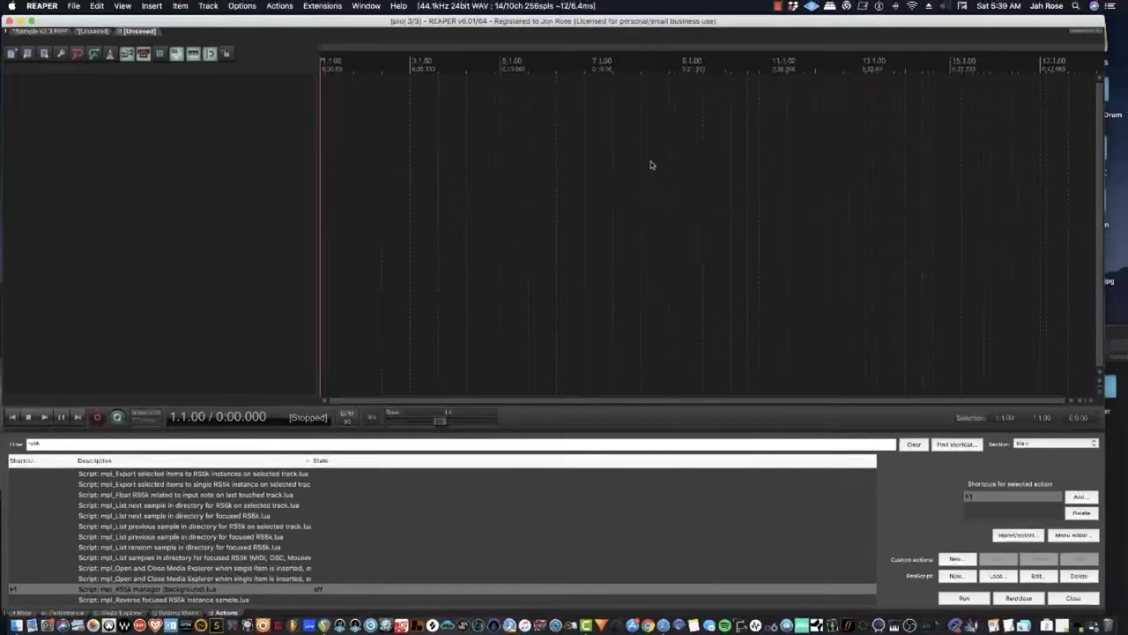
# Reopen the RS5k manager pad grid with F1, move it right, and switch to Sample v2.3
pyautogui.press('F1')
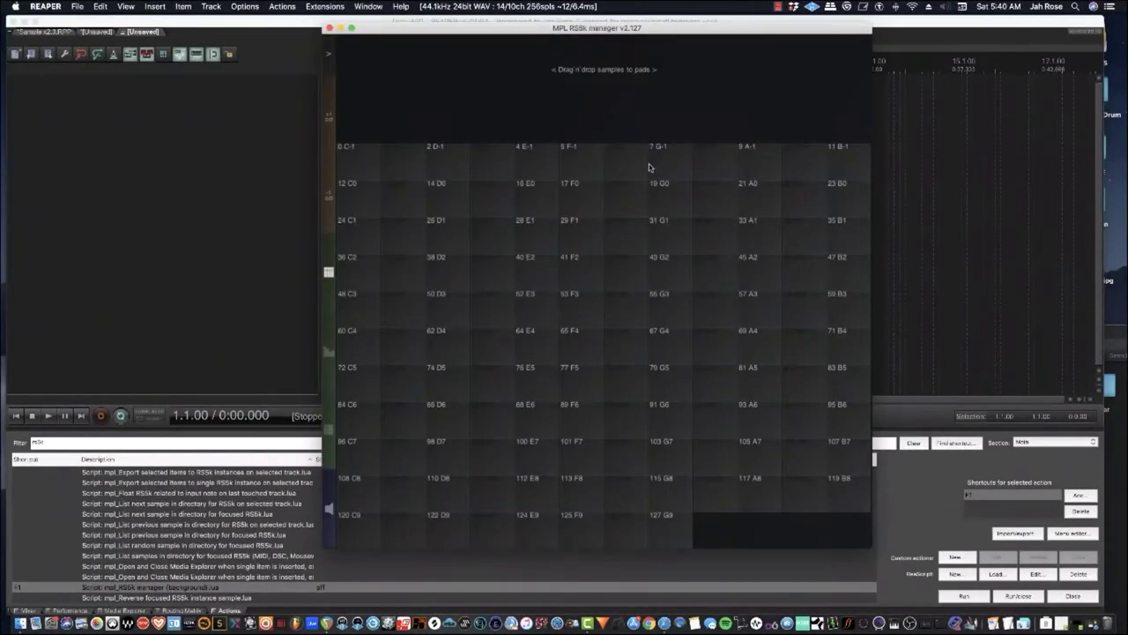
pyautogui.moveTo(527, 30); pyautogui.dragTo(695, 67)
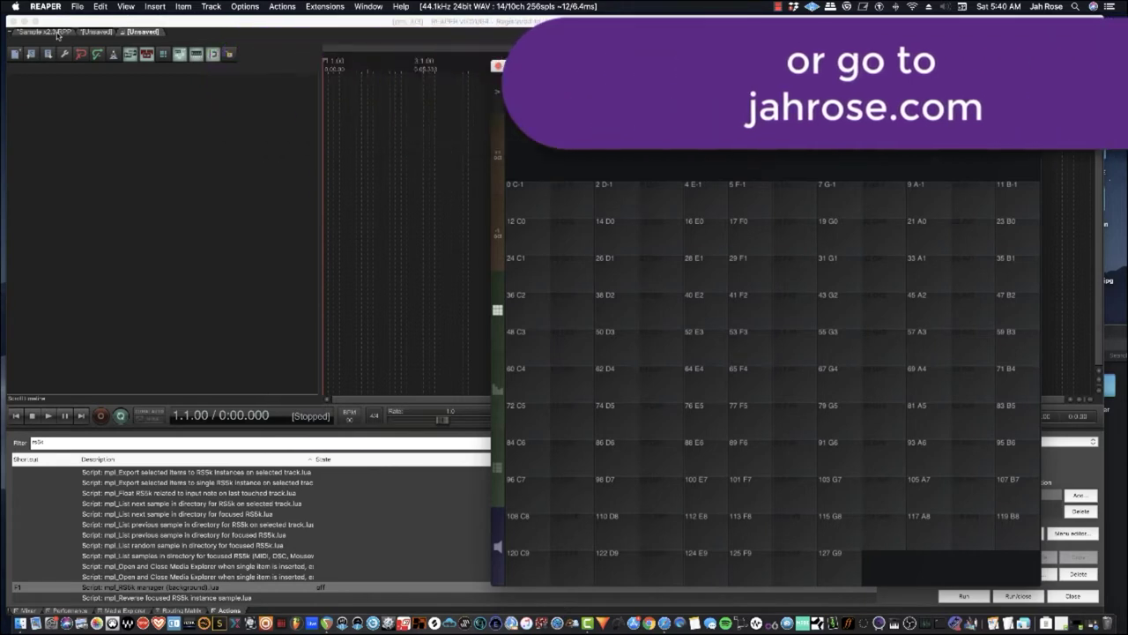
pyautogui.click(57, 34)
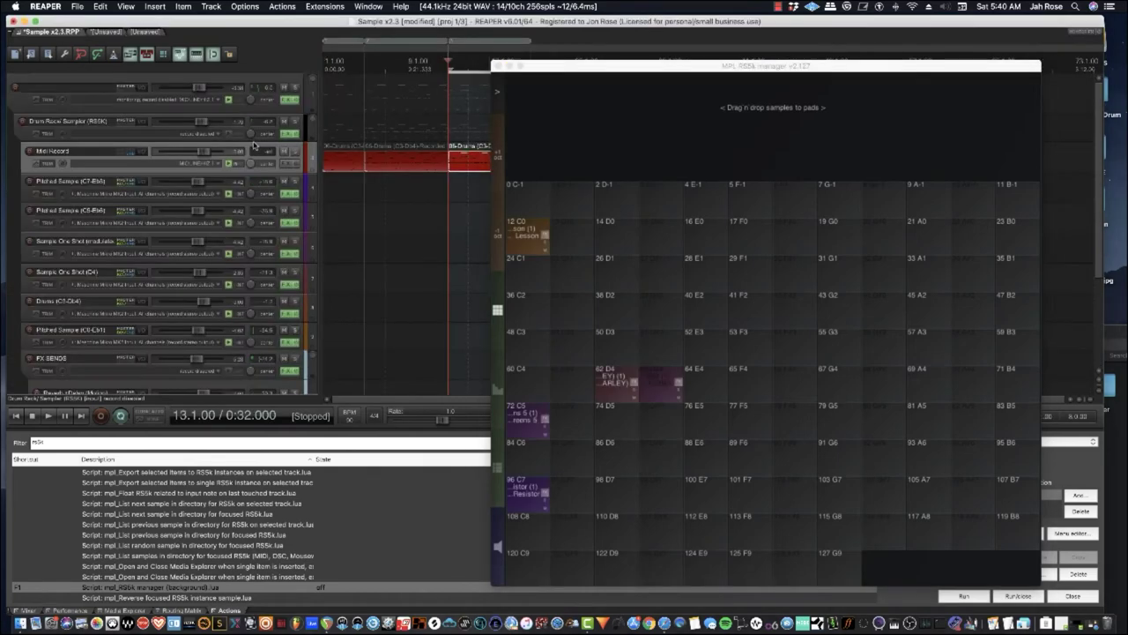
# Look through the Options and Track menus, then return to the empty unsaved project
pyautogui.click(242, 7)
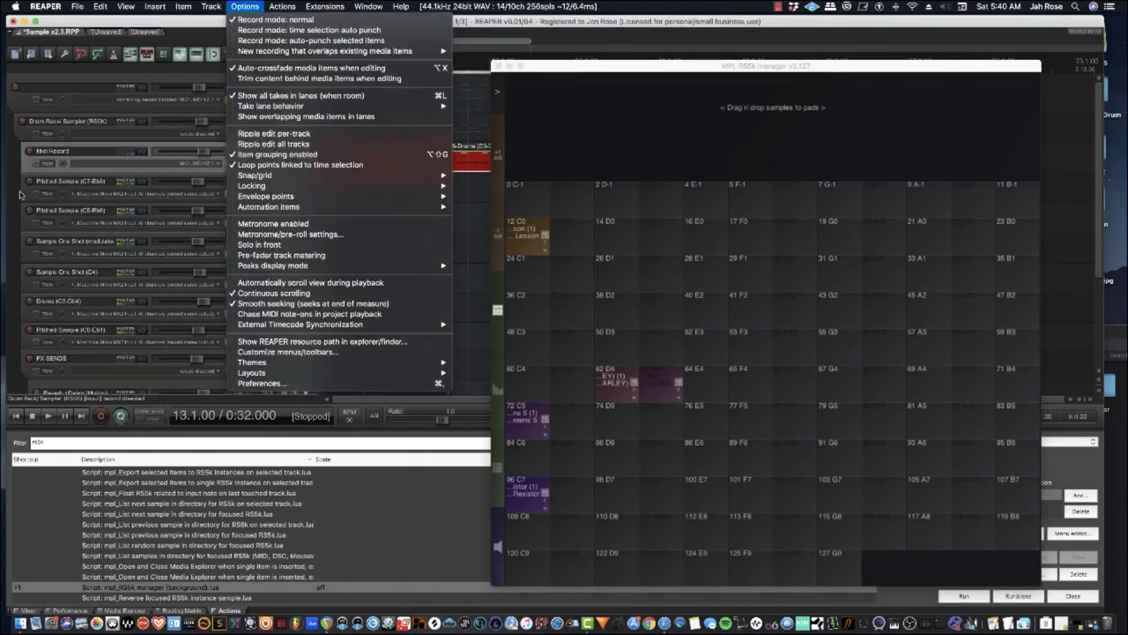
pyautogui.moveTo(211, 7)
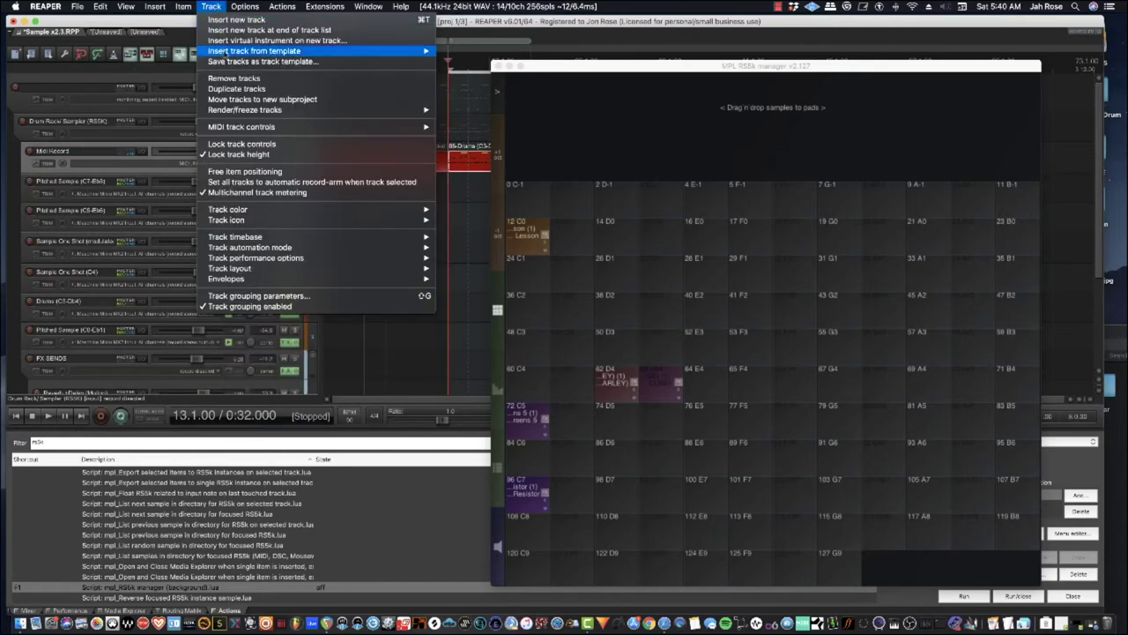
pyautogui.moveTo(227, 53)
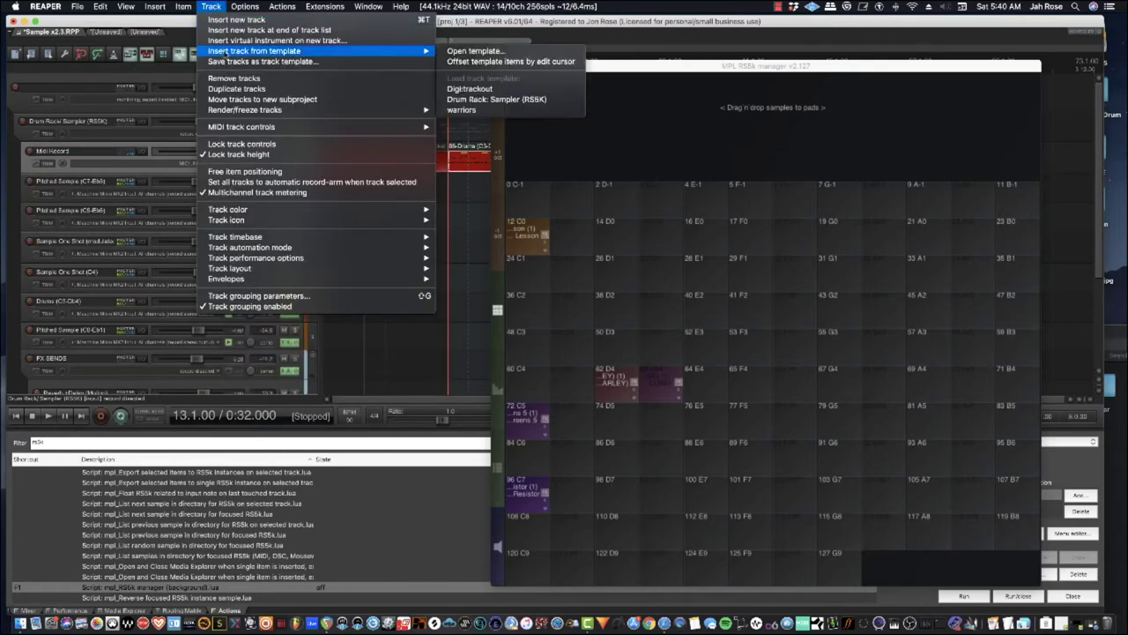
pyautogui.click(155, 35)
pyautogui.click(155, 35)
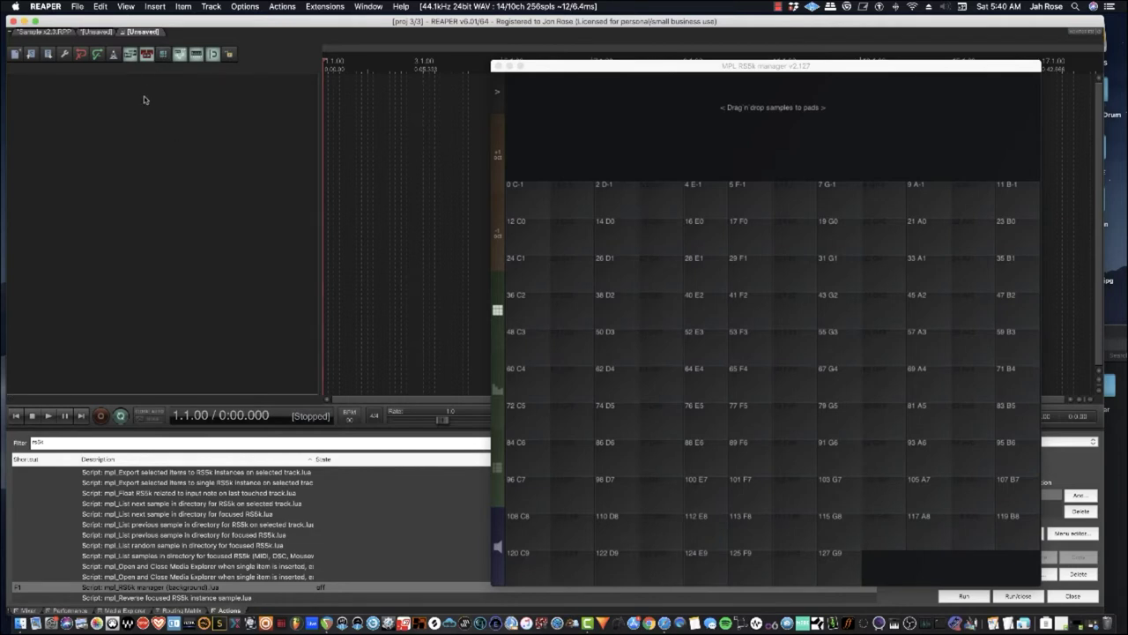
# Reveal REAPER's resource folder in Finder, check the three templates in TrackTemplates, and return
pyautogui.click(255, 9)
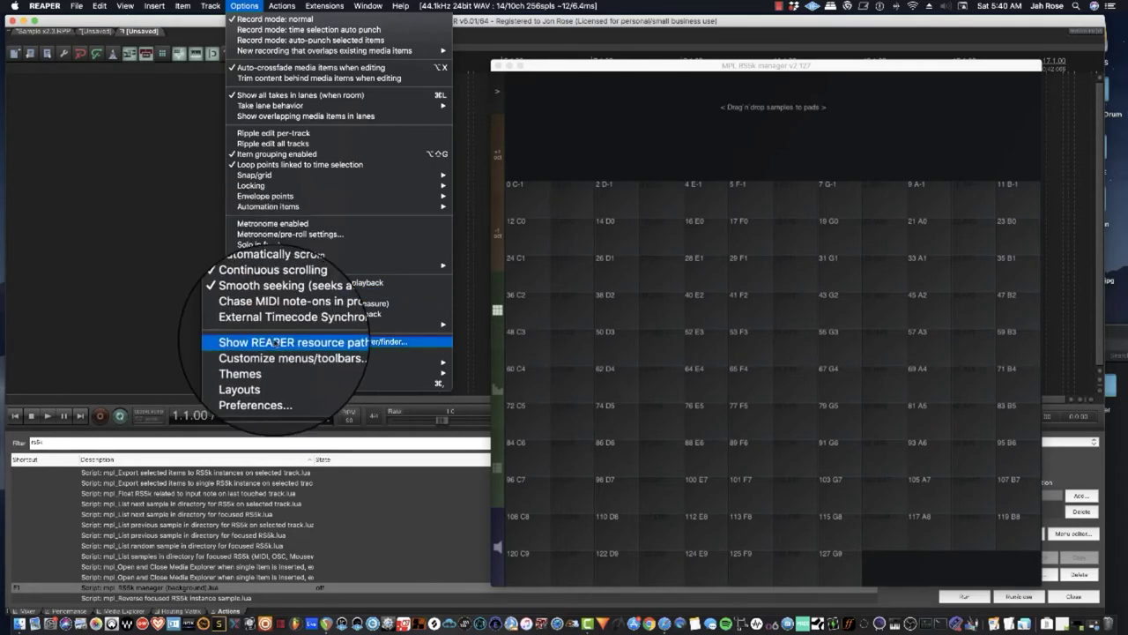
pyautogui.click(274, 342)
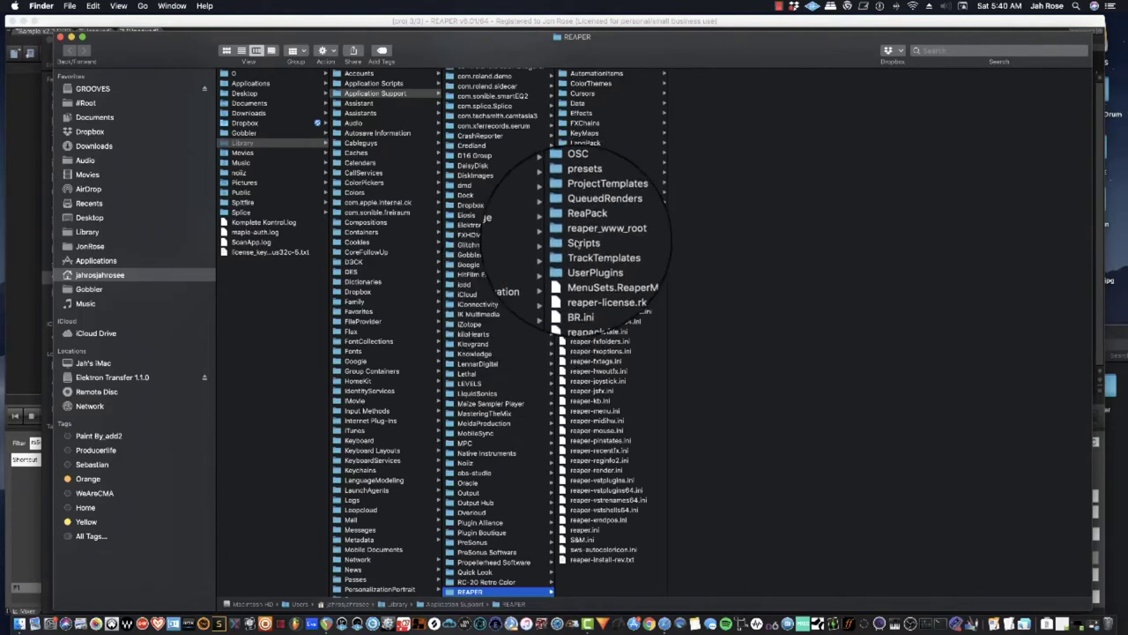
pyautogui.click(595, 252)
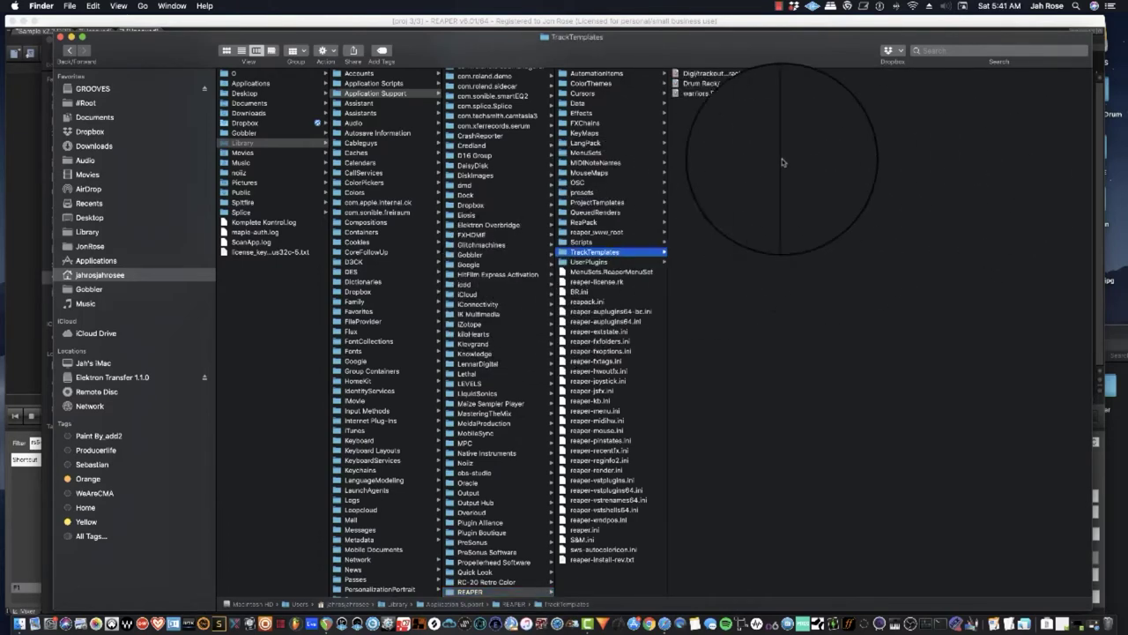
pyautogui.click(139, 21)
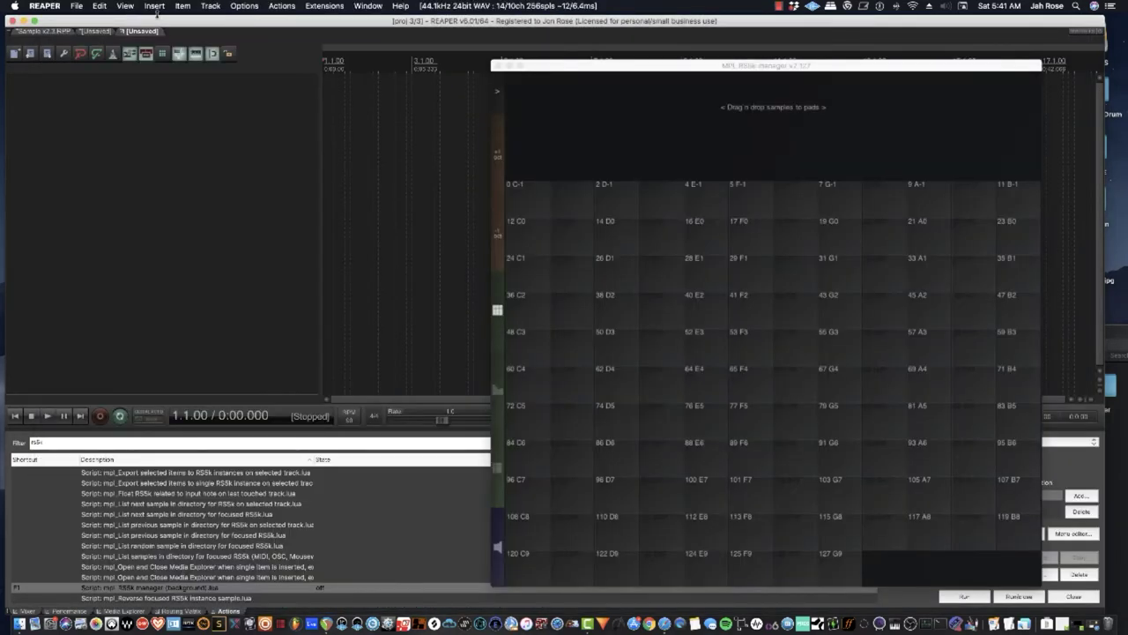
# Insert the Drum Rack/ Sampler (RS5K).RTrackTemplate from the track area's Insert track from template menu
pyautogui.rightClick(133, 228)
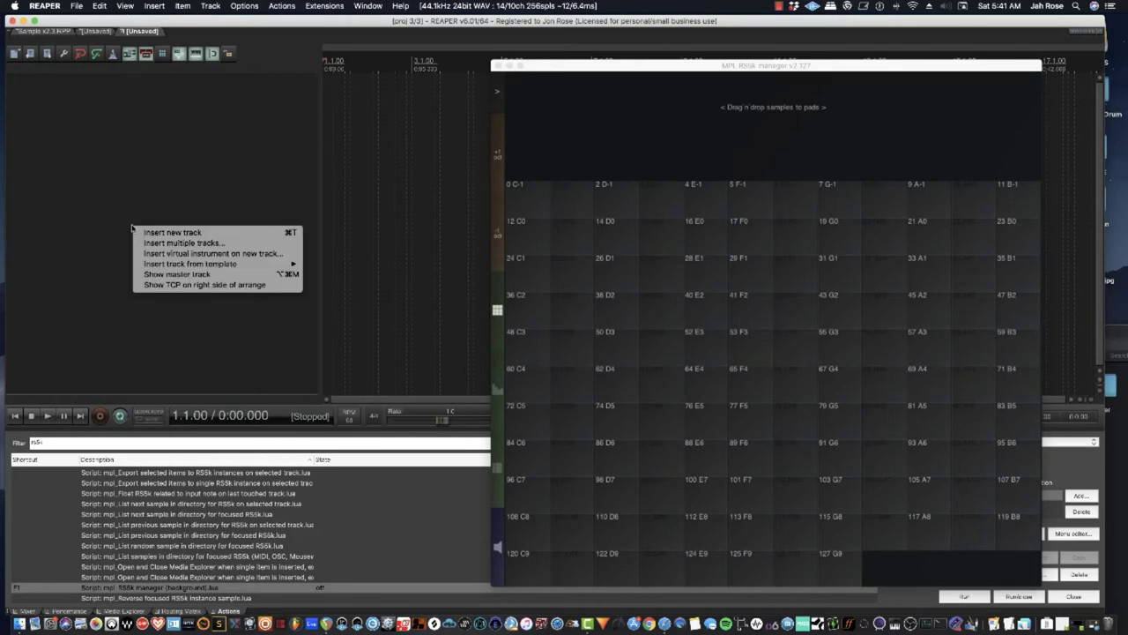
pyautogui.moveTo(183, 267)
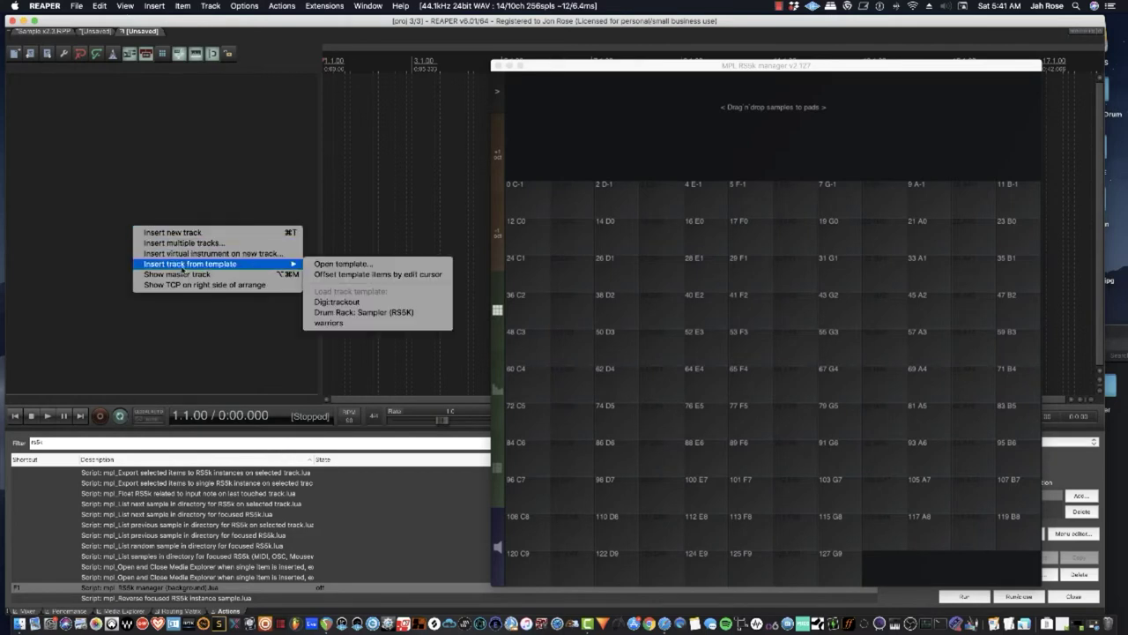
pyautogui.click(318, 264)
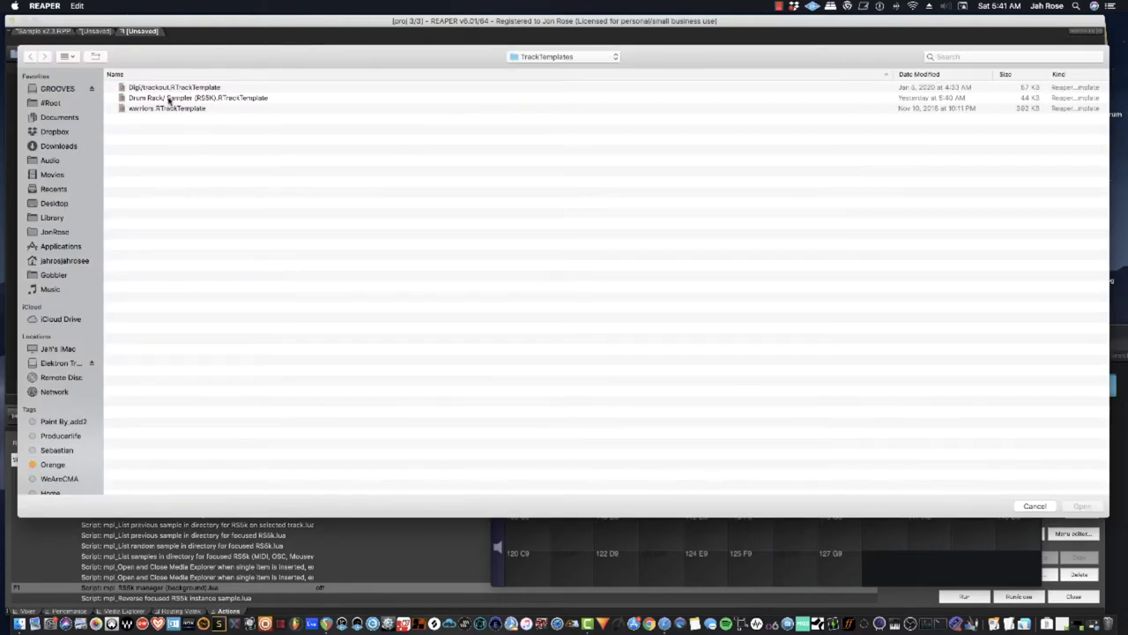
pyautogui.click(169, 98)
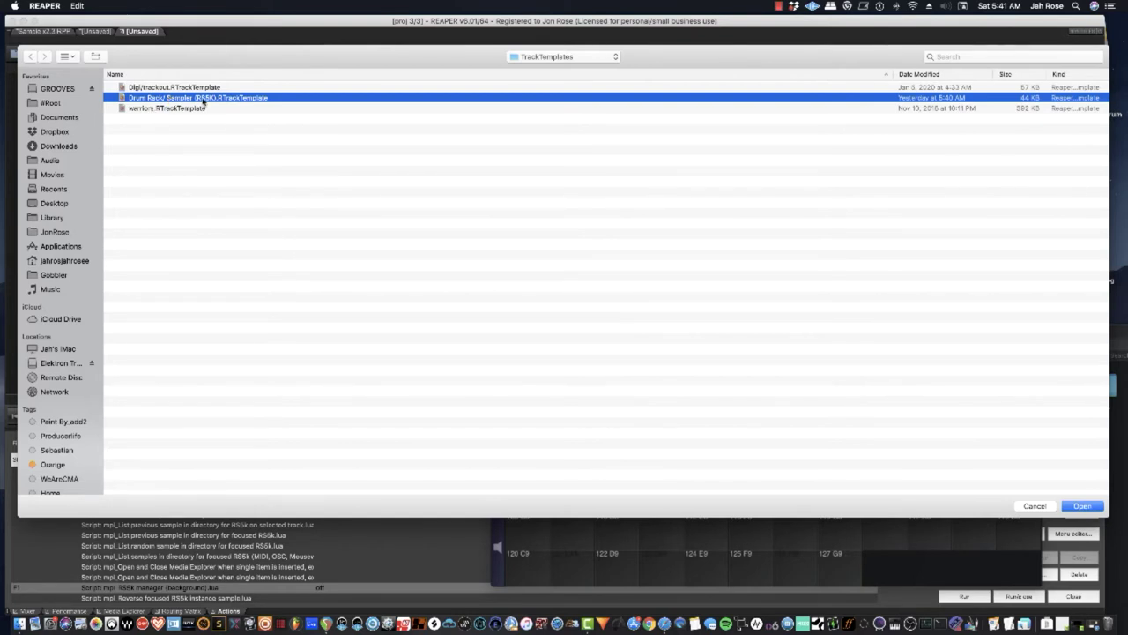
pyautogui.click(1084, 506)
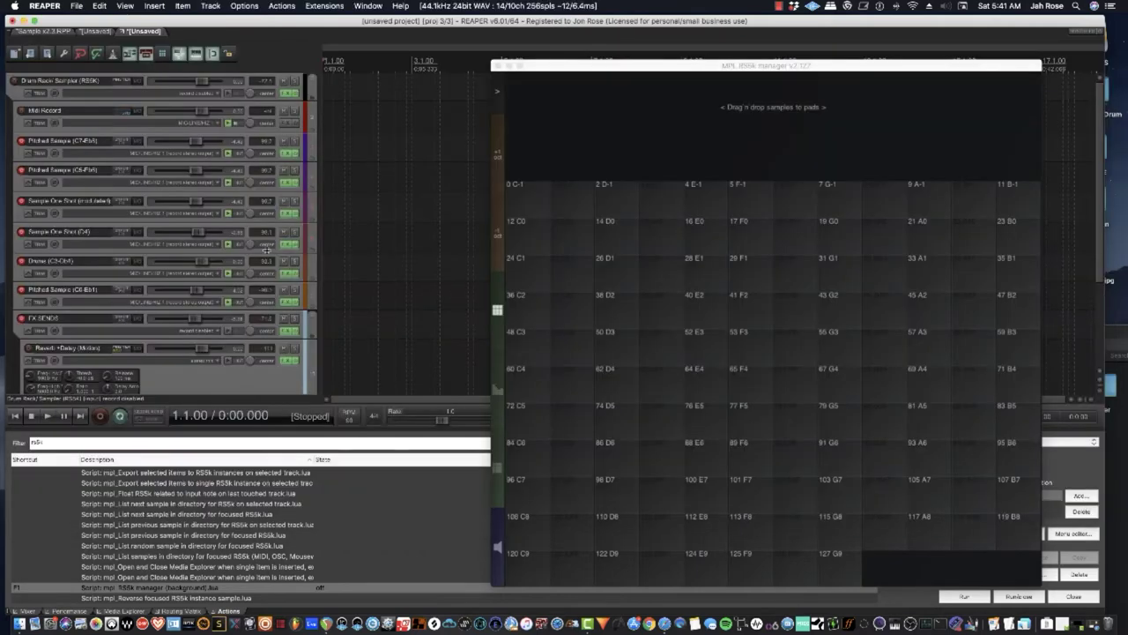
# Inspect the C7-Eb8 sampler, then in Sample v2.3 close Track 4's sampler and open the C5-Eb6 track's
pyautogui.click(10, 92)
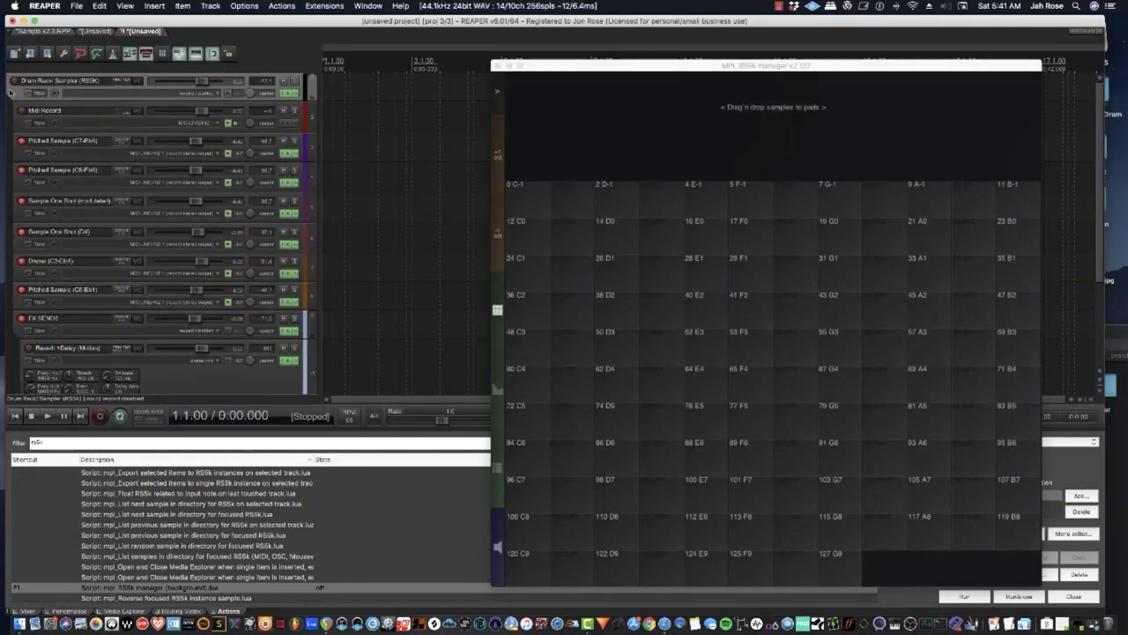
pyautogui.click(287, 153)
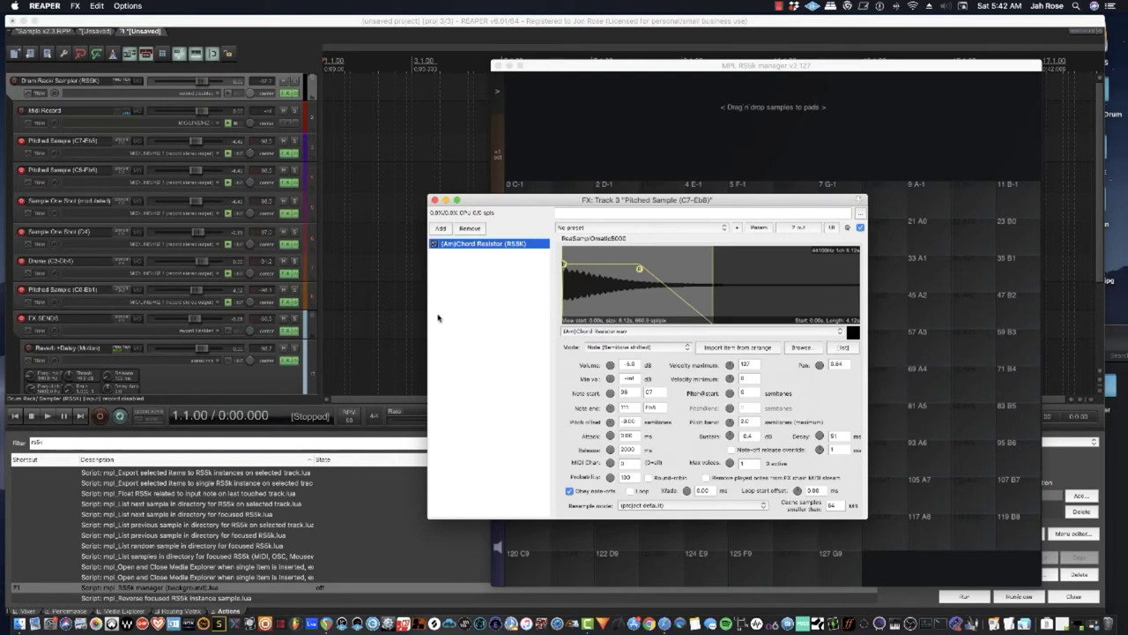
pyautogui.click(46, 32)
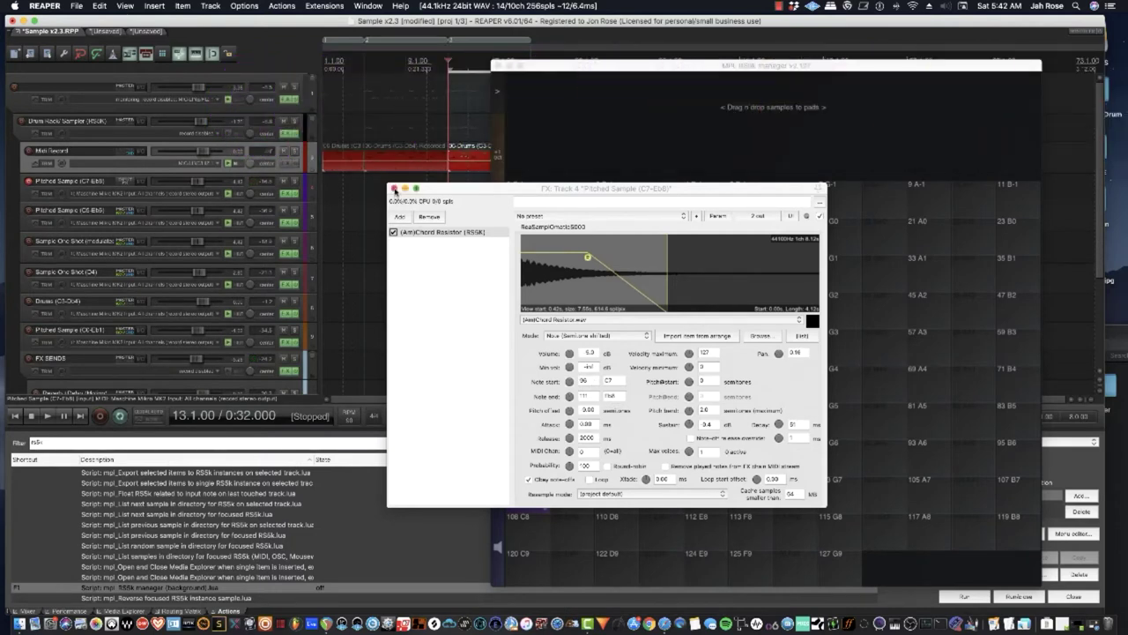
pyautogui.click(394, 190)
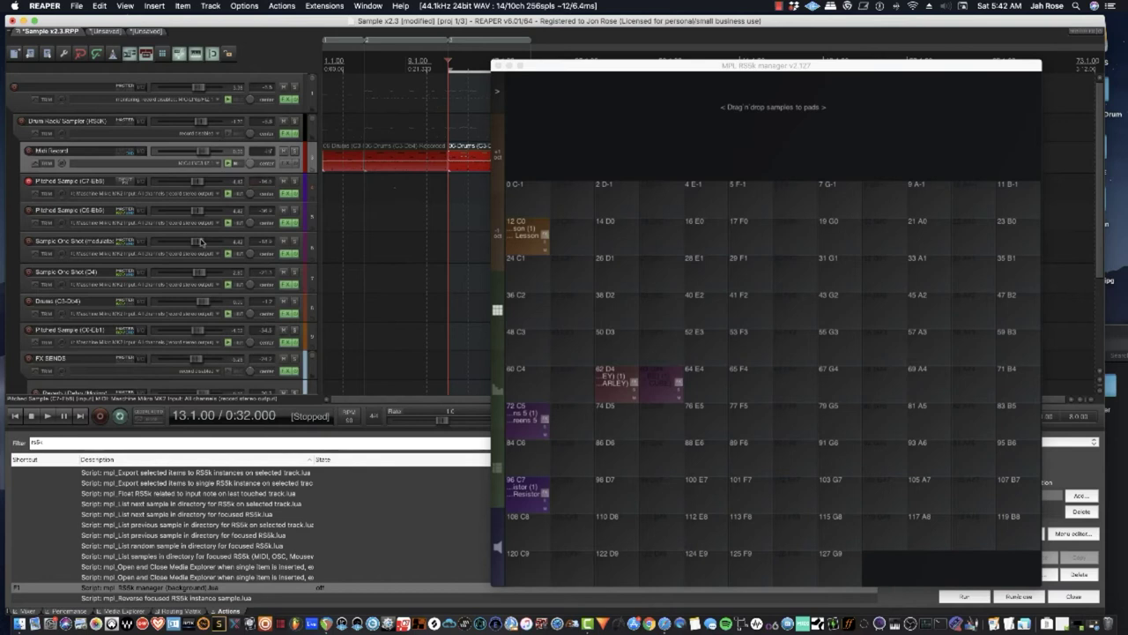
pyautogui.click(285, 223)
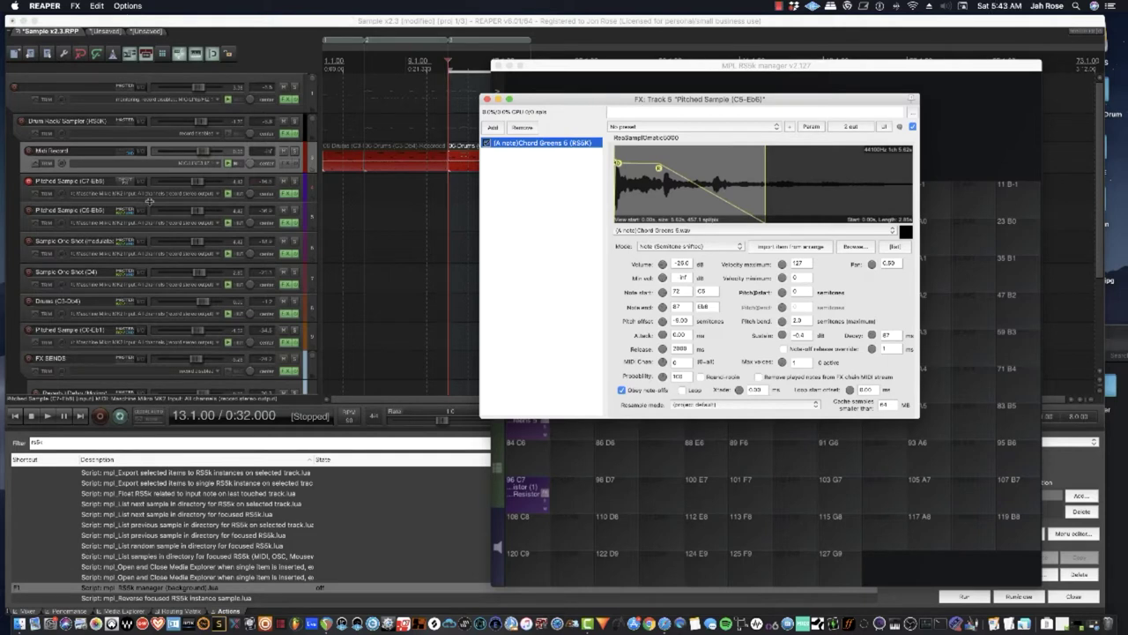
# Open the Sample One Shot (modulated) and Sample One Shot (D4) sampler windows and stack them
pyautogui.click(29, 211)
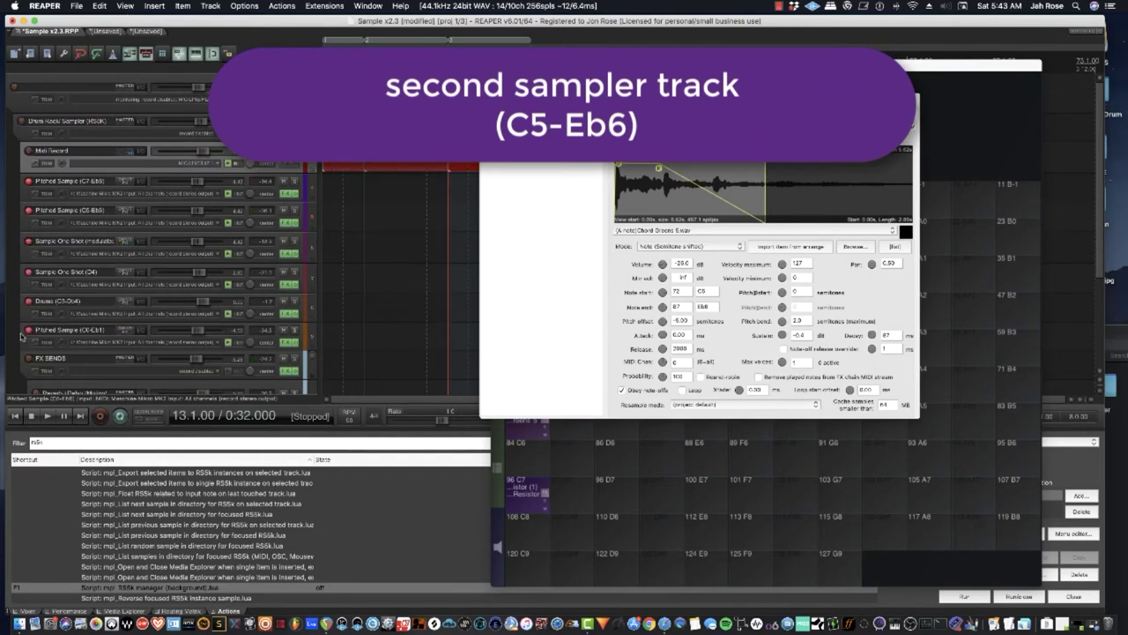
pyautogui.click(288, 254)
pyautogui.click(288, 284)
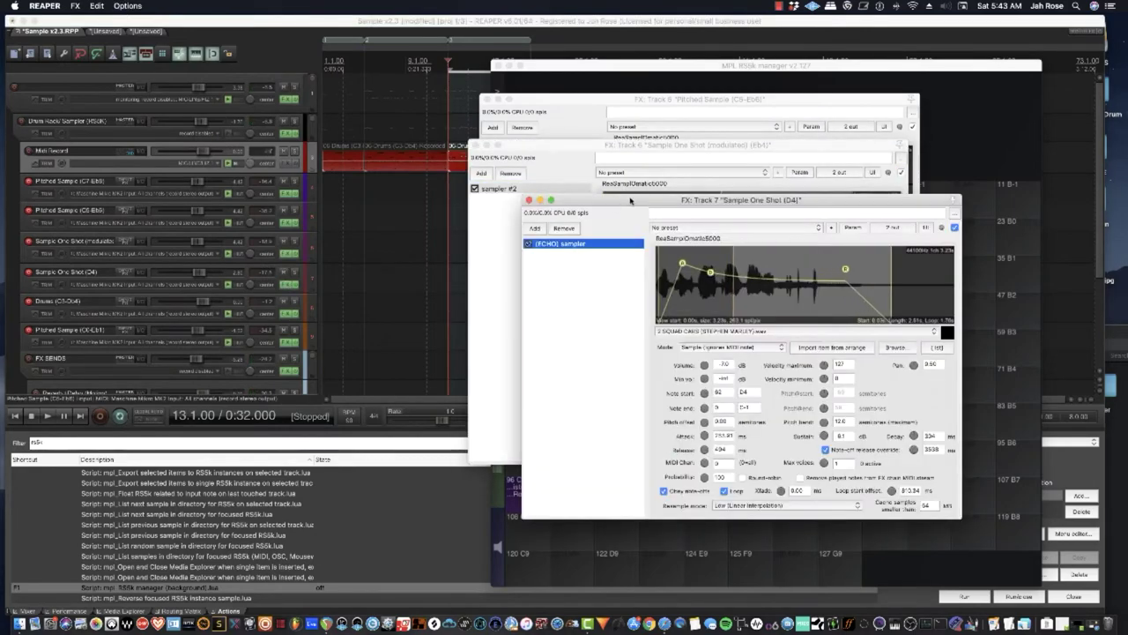
pyautogui.moveTo(617, 198); pyautogui.dragTo(253, 151)
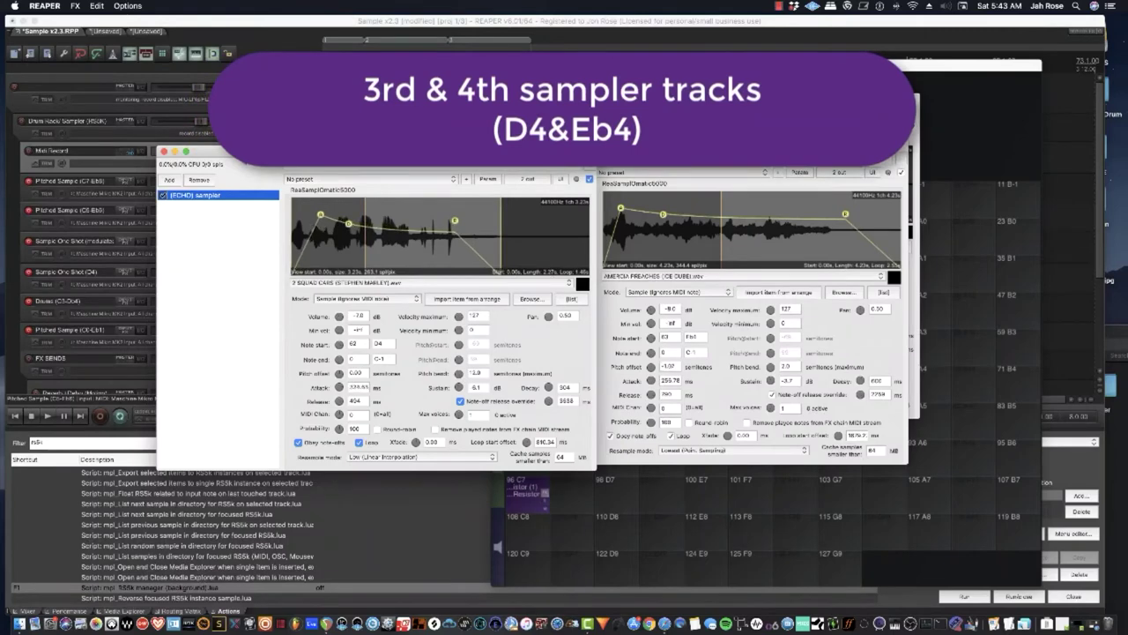
pyautogui.moveTo(252, 150); pyautogui.dragTo(568, 257)
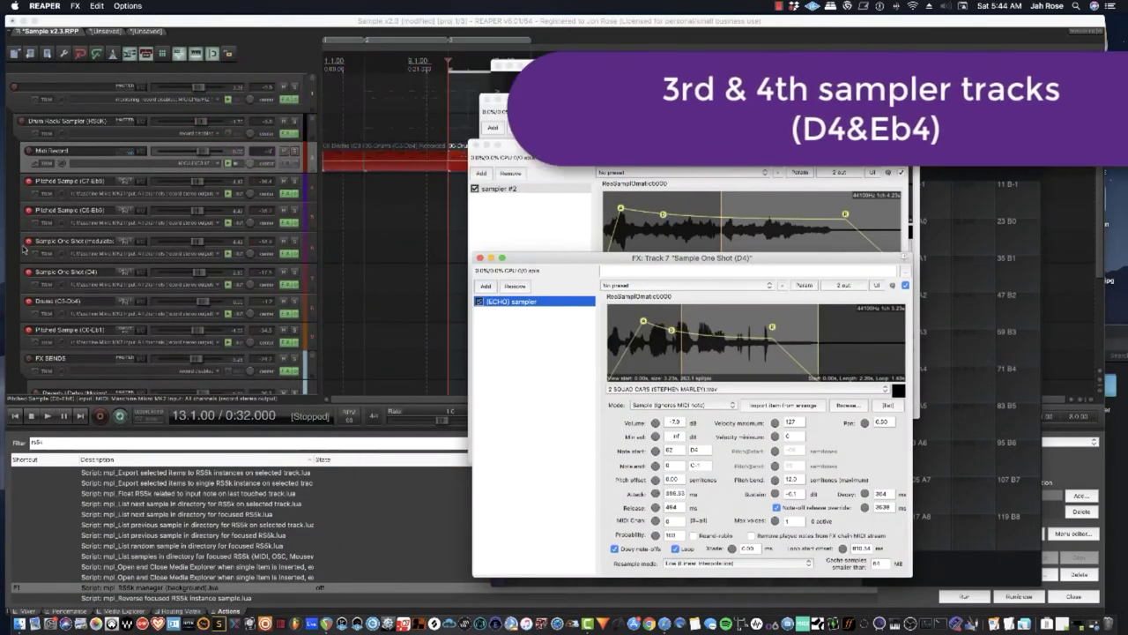
pyautogui.click(25, 278)
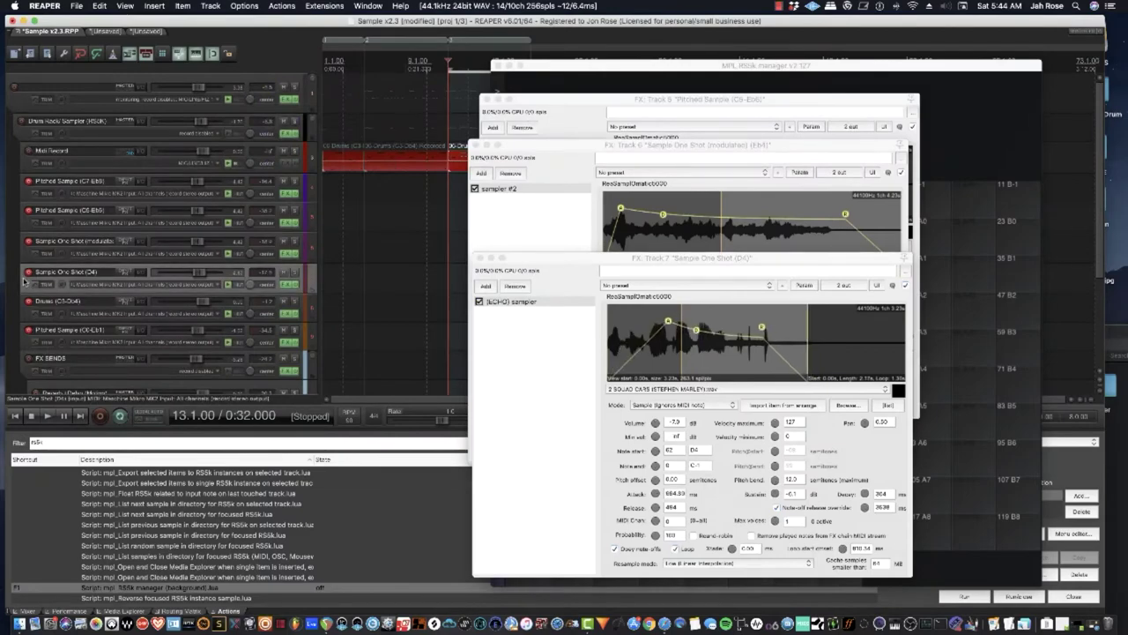
pyautogui.moveTo(657, 261); pyautogui.dragTo(509, 162)
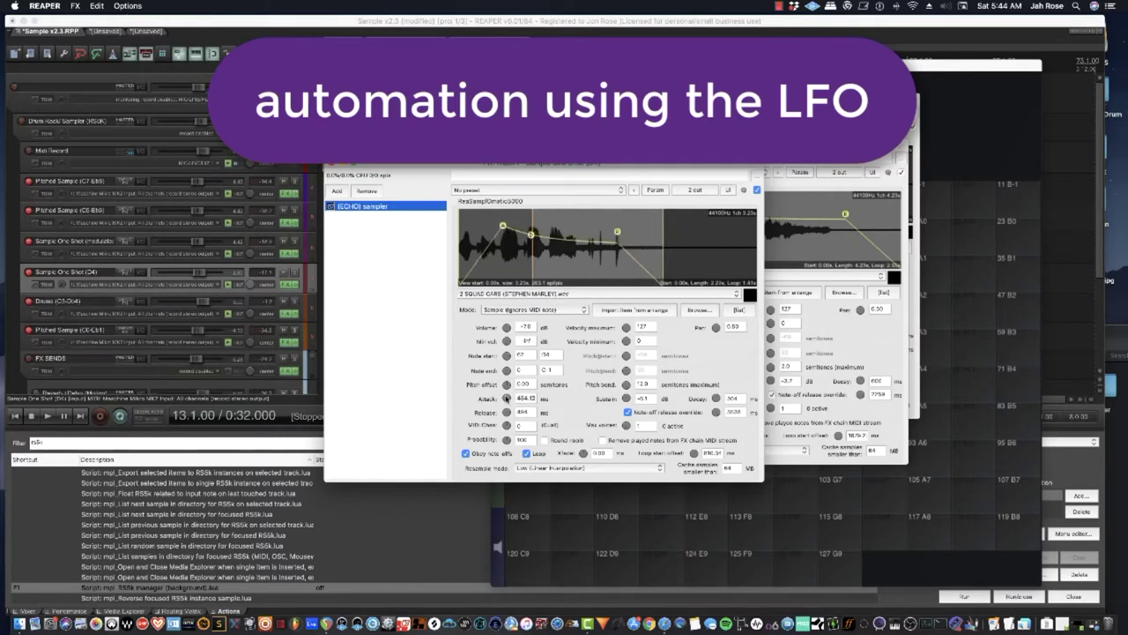
# Show the D4 sampler as generic sliders, review the saw LFO on Attack, then close the windows
pyautogui.click(729, 189)
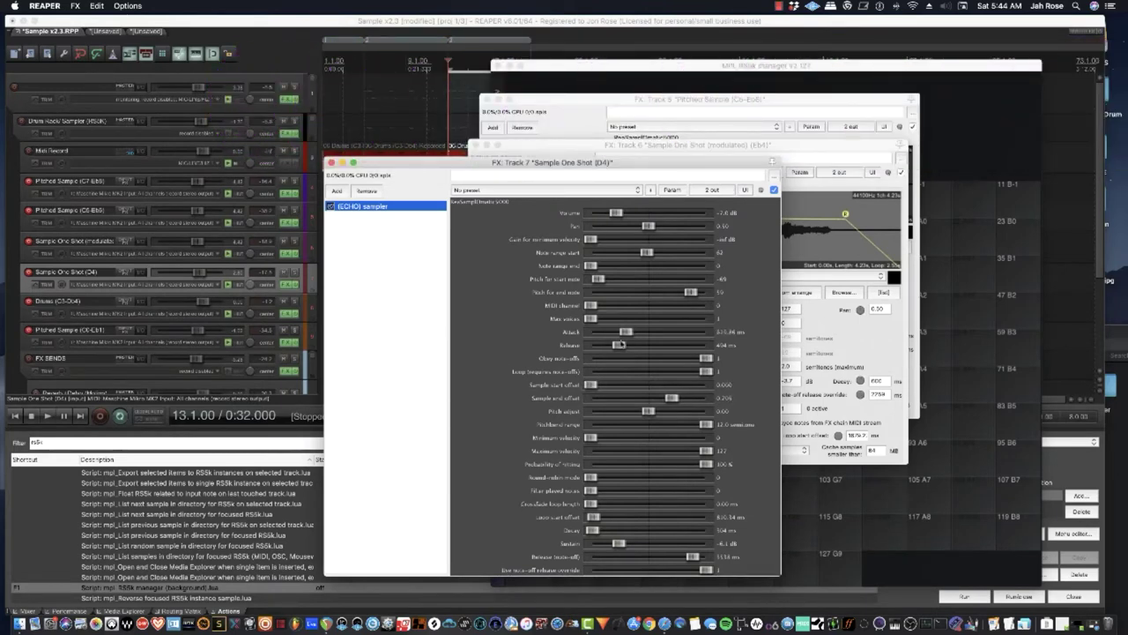
pyautogui.click(672, 189)
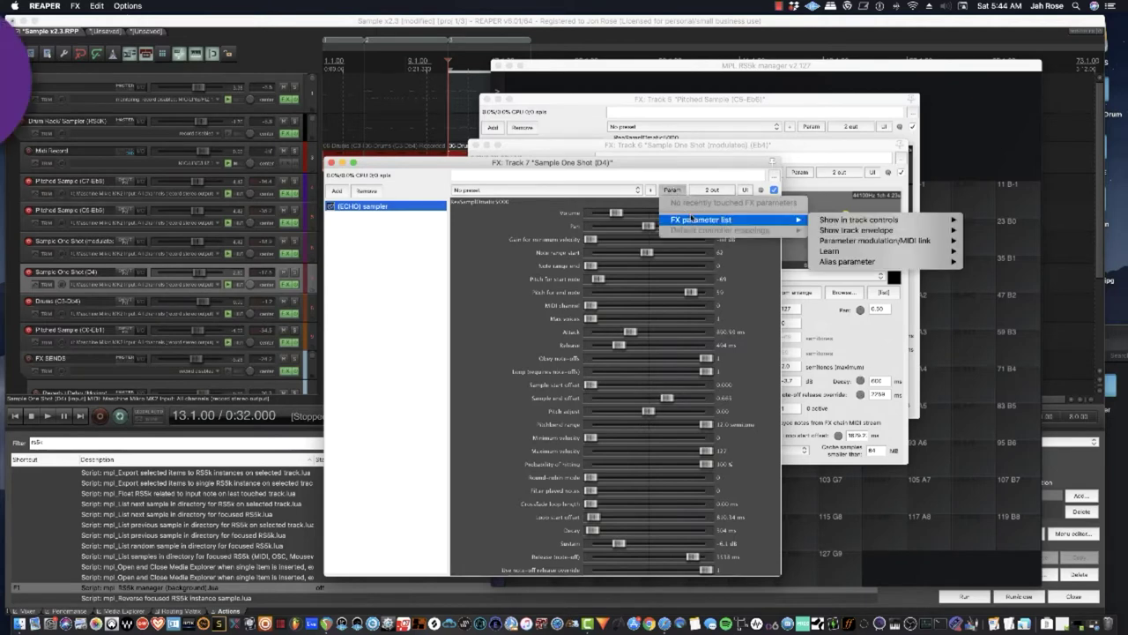
pyautogui.click(622, 332)
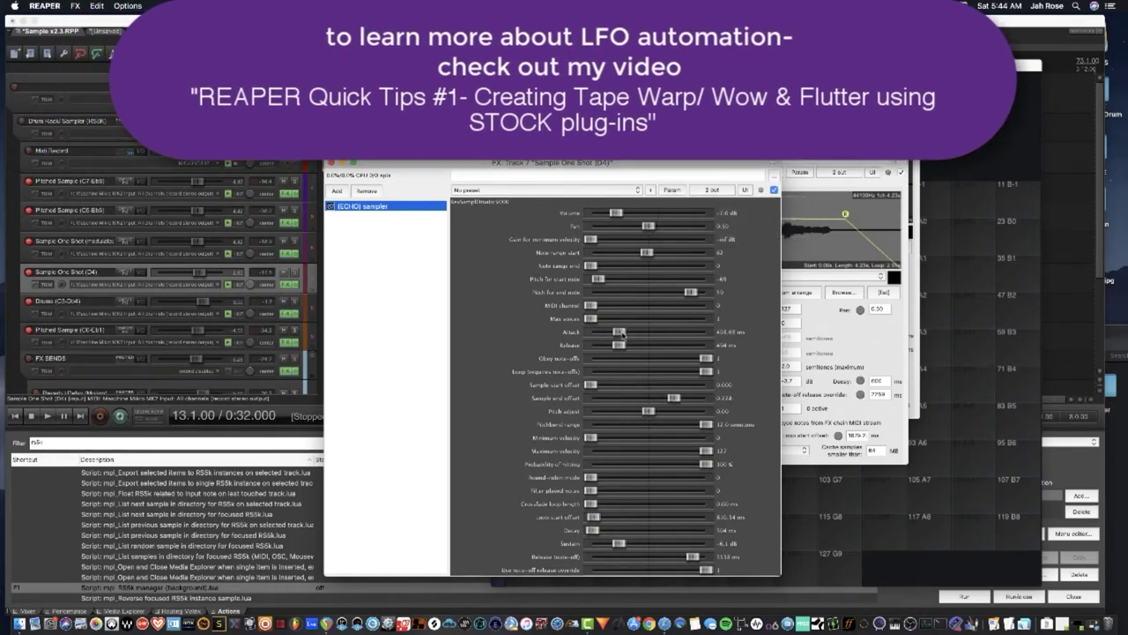
pyautogui.click(672, 190)
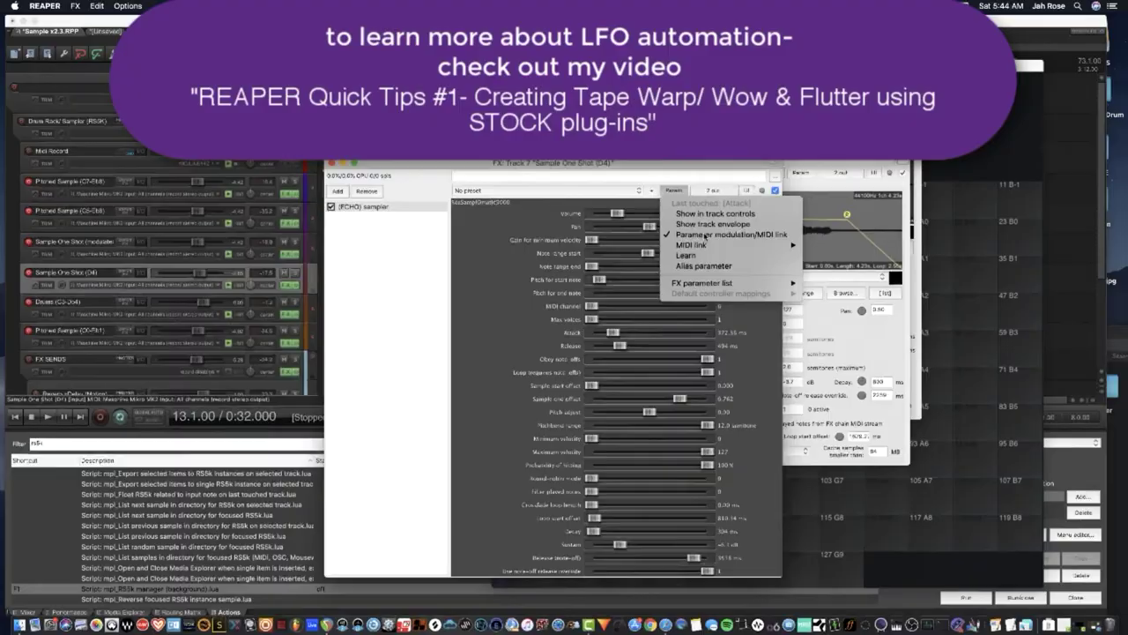
pyautogui.click(705, 234)
pyautogui.click(46, 134)
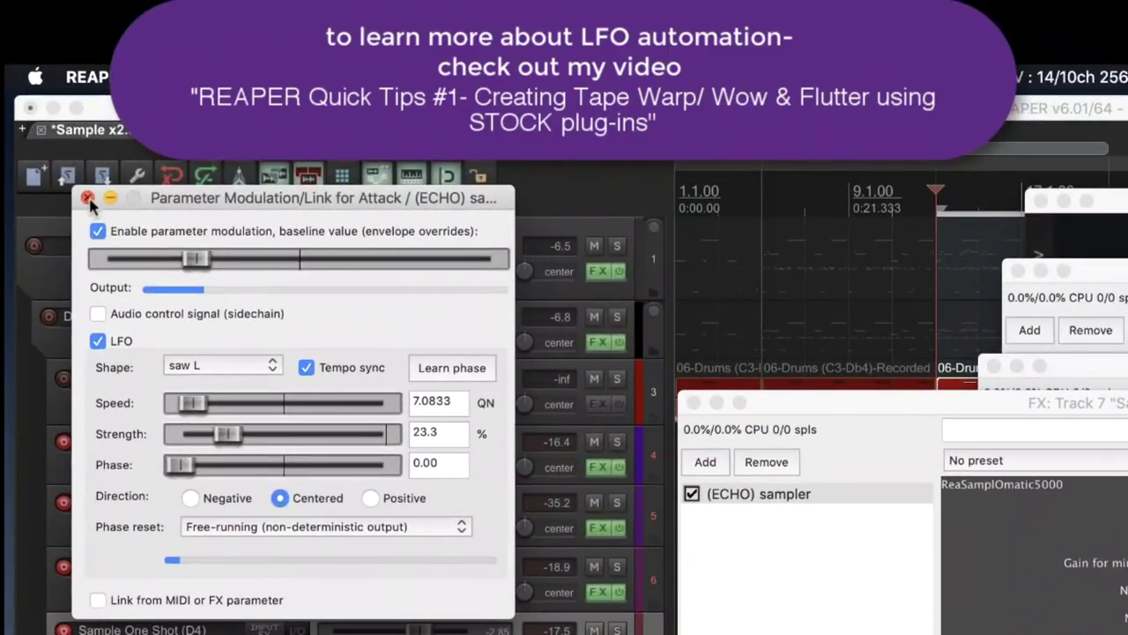
pyautogui.click(81, 180)
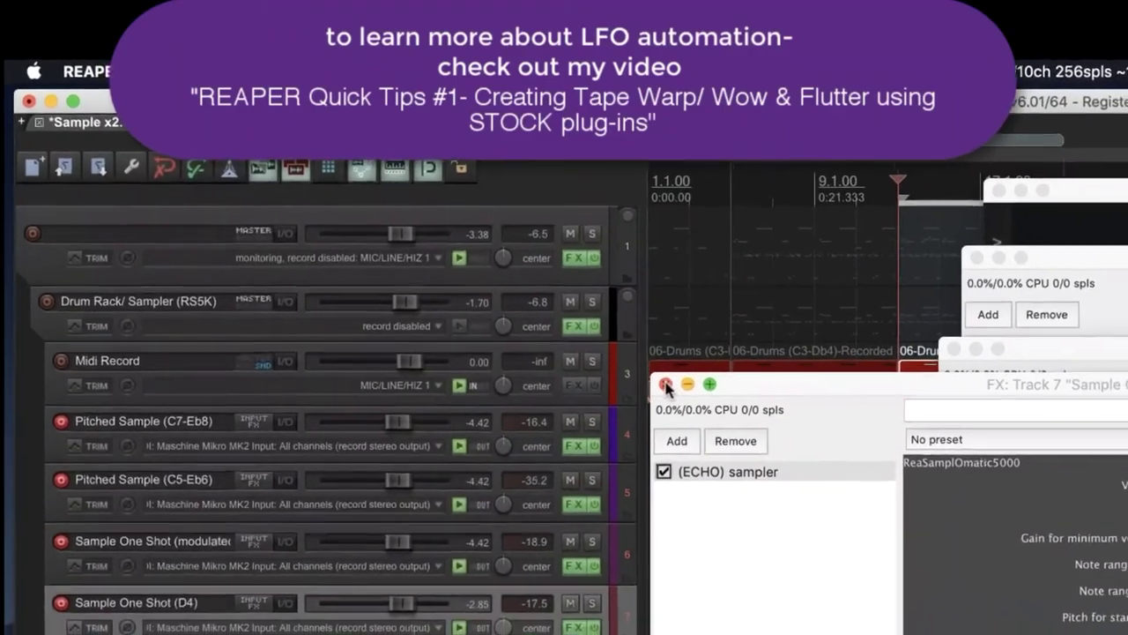
pyautogui.click(694, 403)
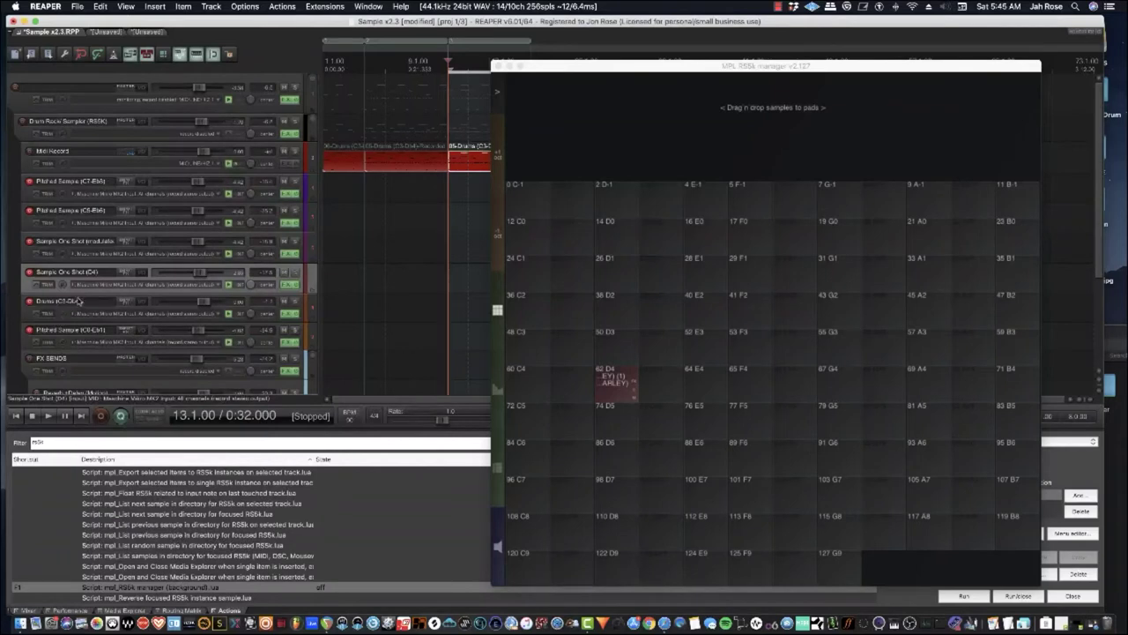
# Open the Drums (C3-Db4) FX chain and inspect each RS5K: kick_07, snare, Hat_C02, open hat, two empties
pyautogui.click(27, 312)
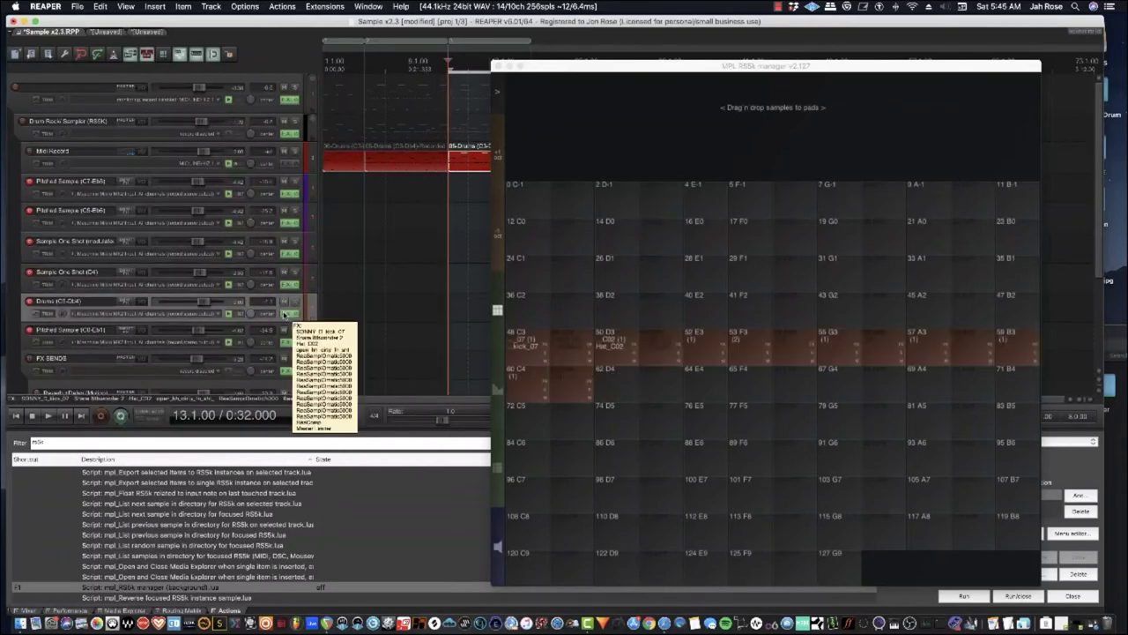
pyautogui.click(285, 314)
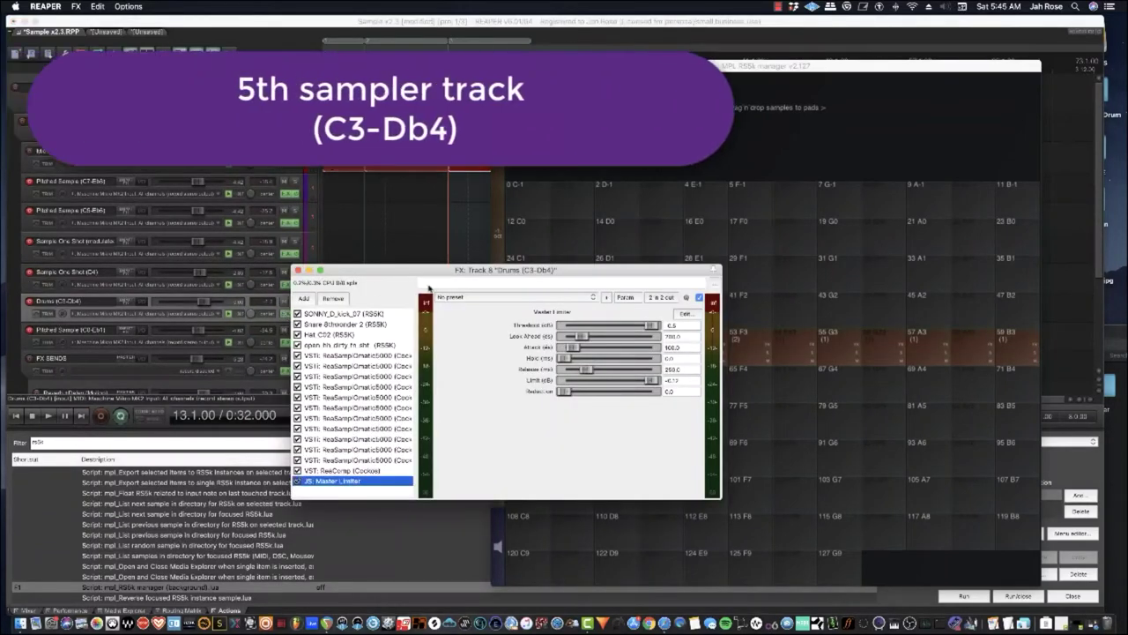
pyautogui.moveTo(405, 273); pyautogui.dragTo(516, 172)
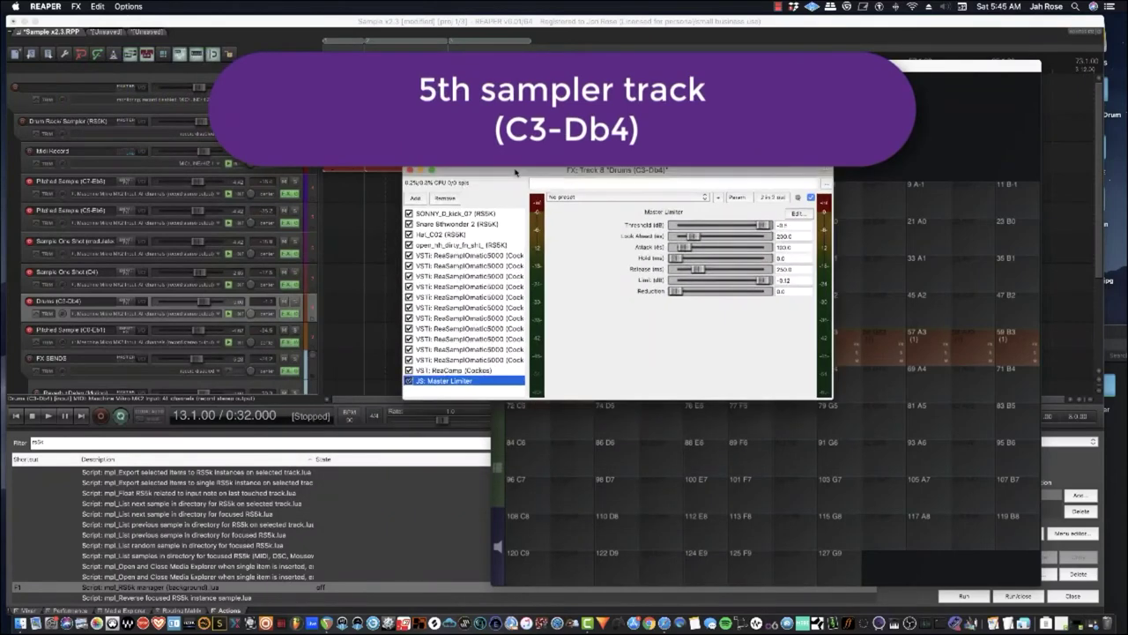
pyautogui.click(466, 213)
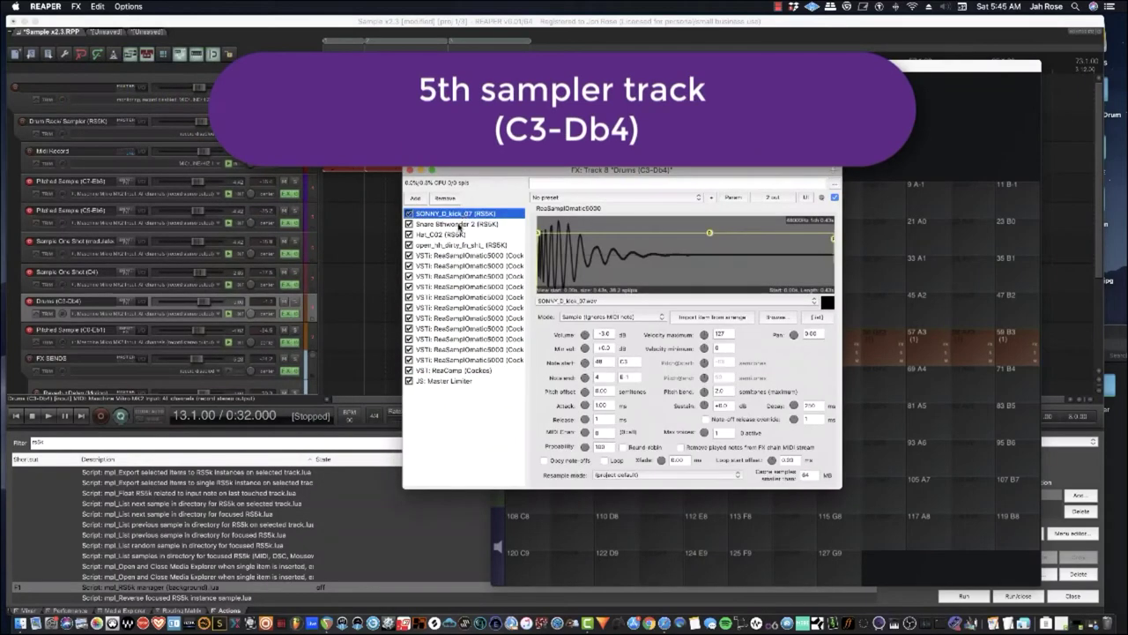
pyautogui.click(460, 225)
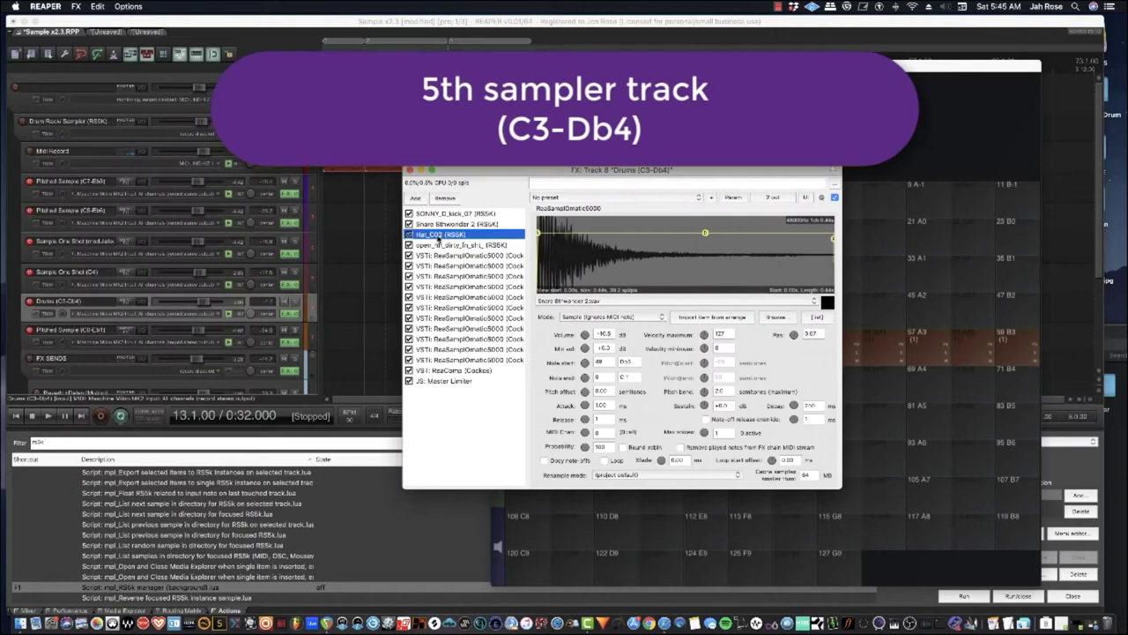
pyautogui.click(439, 235)
pyautogui.click(444, 246)
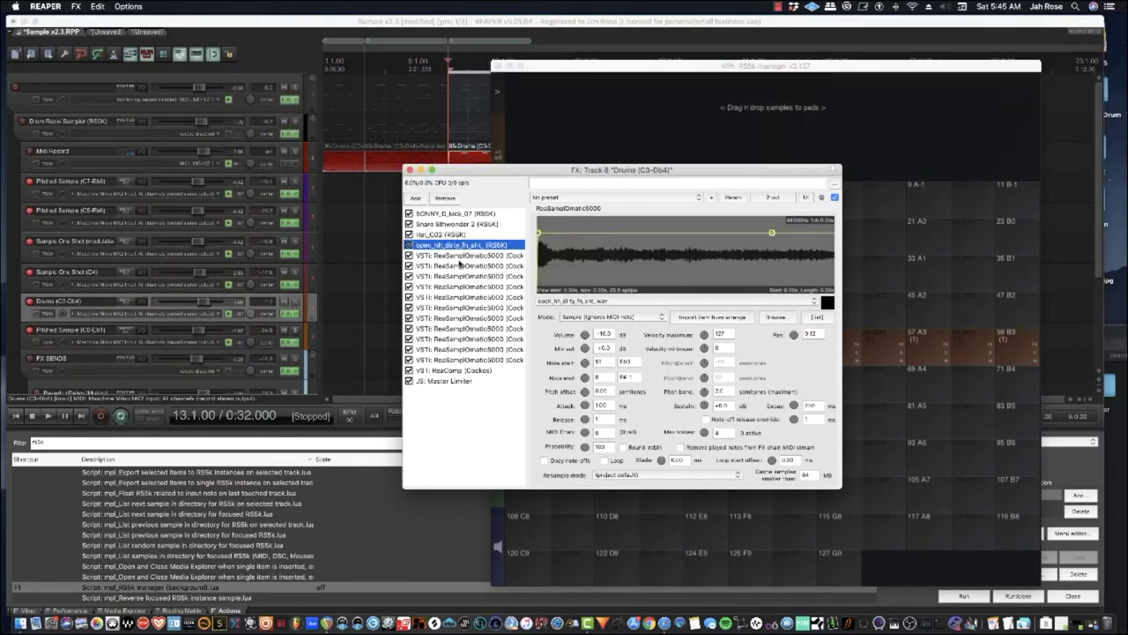
pyautogui.click(459, 256)
pyautogui.click(462, 266)
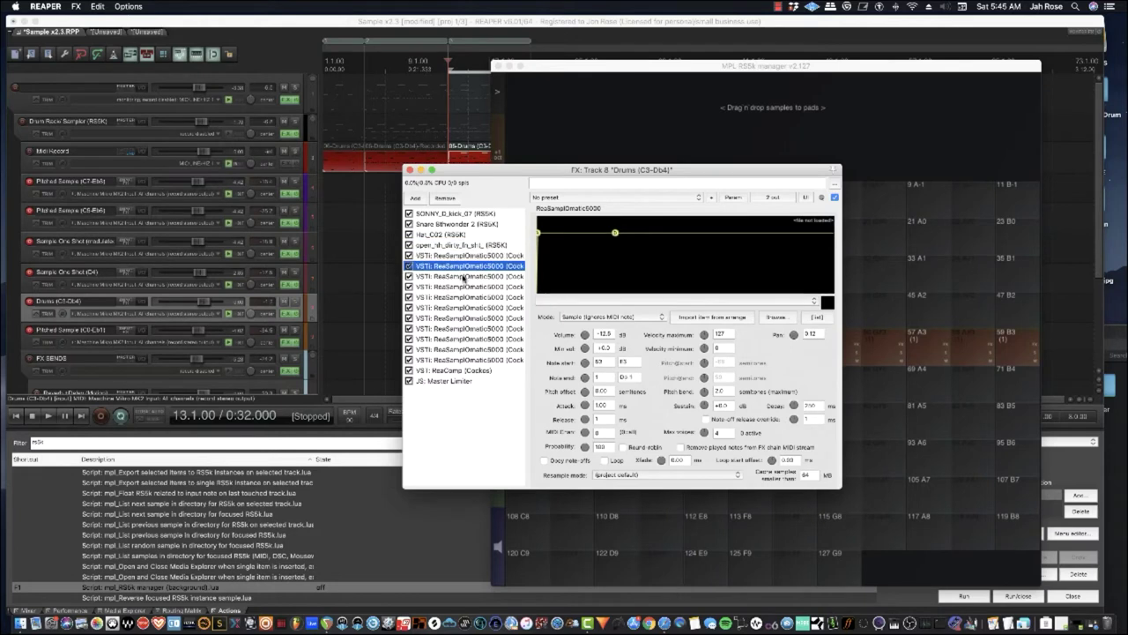
# Step through the samplers again, switch to the sample list view, then close the FX chain window
pyautogui.click(452, 214)
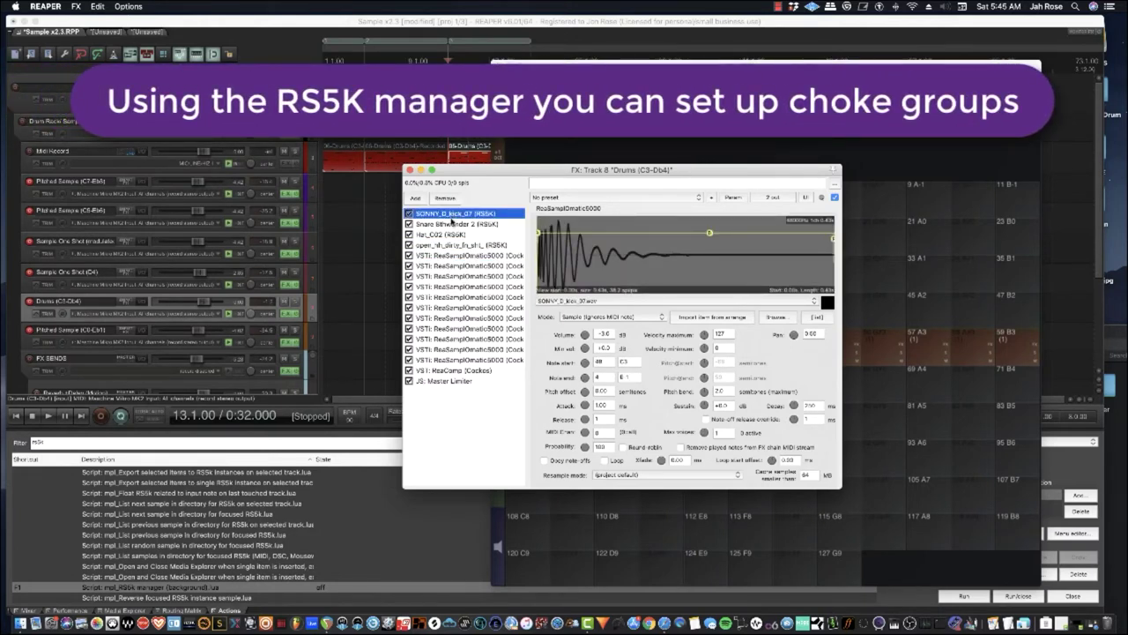
pyautogui.click(449, 225)
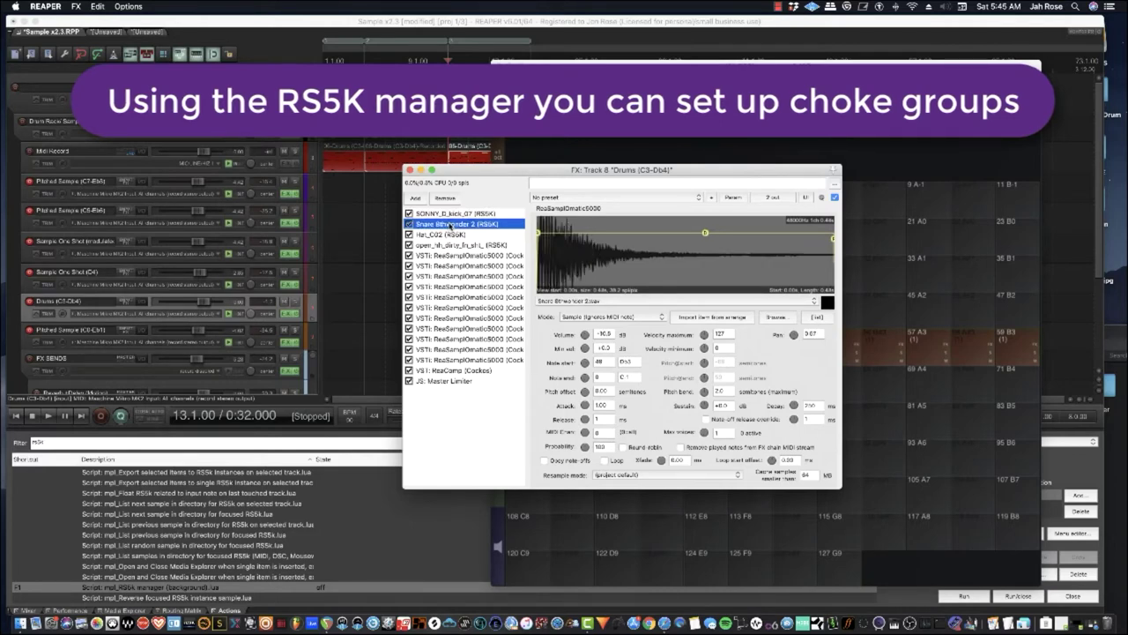
pyautogui.click(451, 235)
pyautogui.click(452, 246)
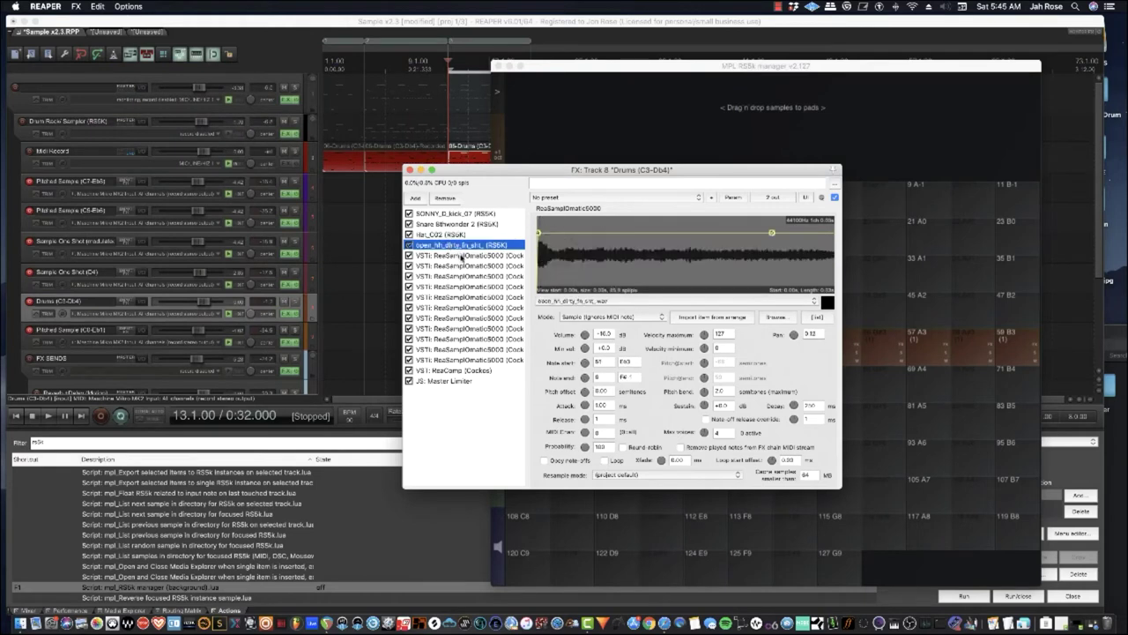
pyautogui.click(461, 256)
pyautogui.click(461, 267)
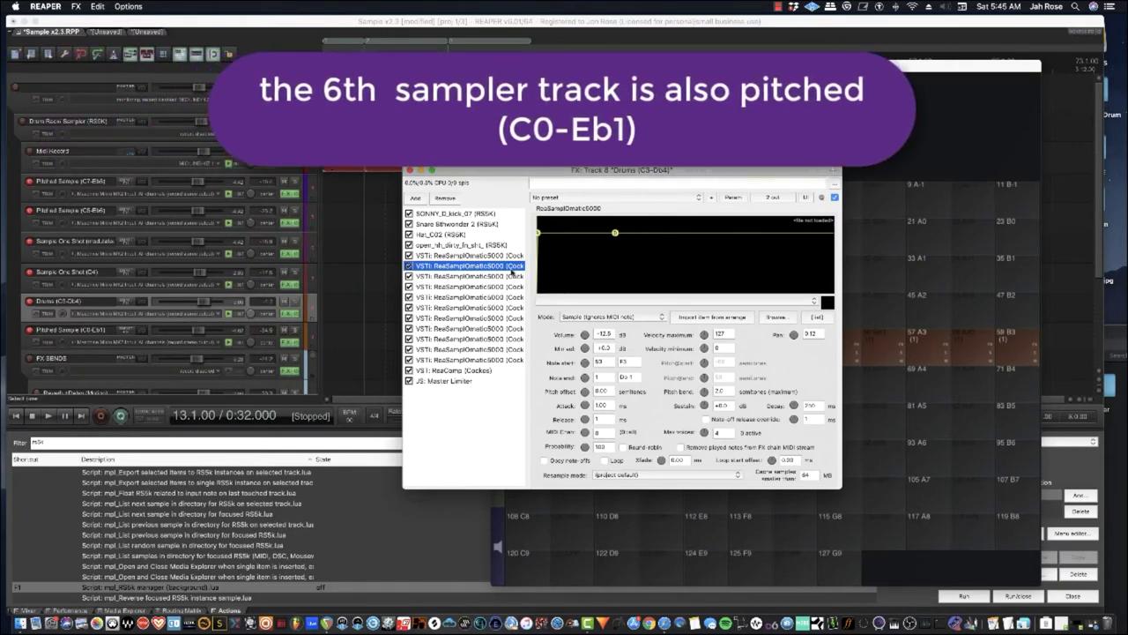
pyautogui.click(821, 317)
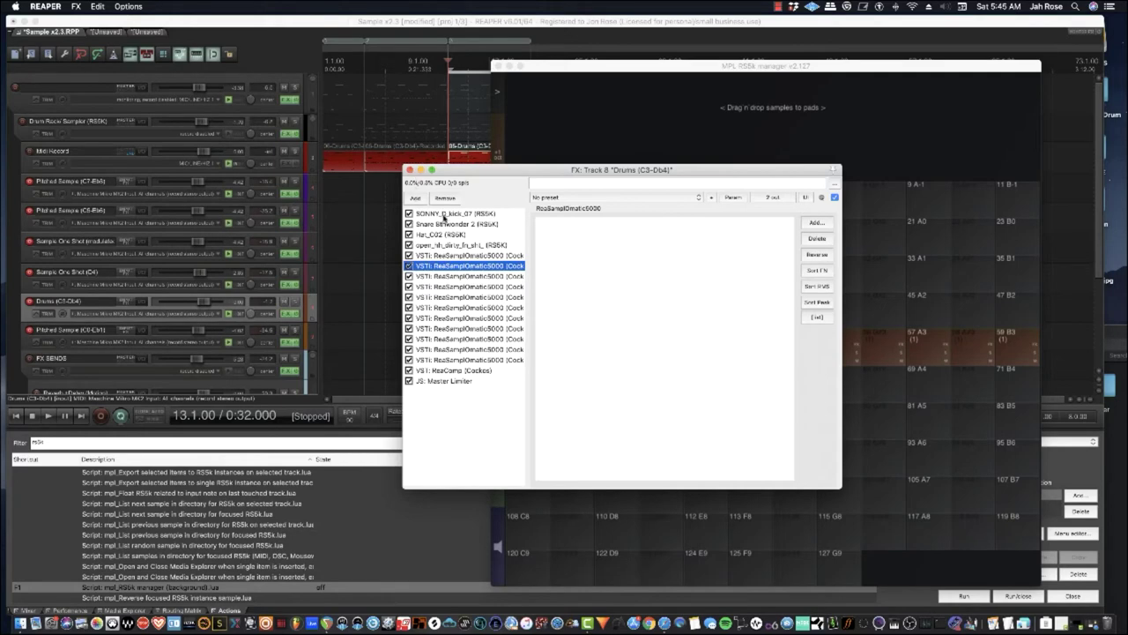
pyautogui.click(443, 214)
pyautogui.click(409, 169)
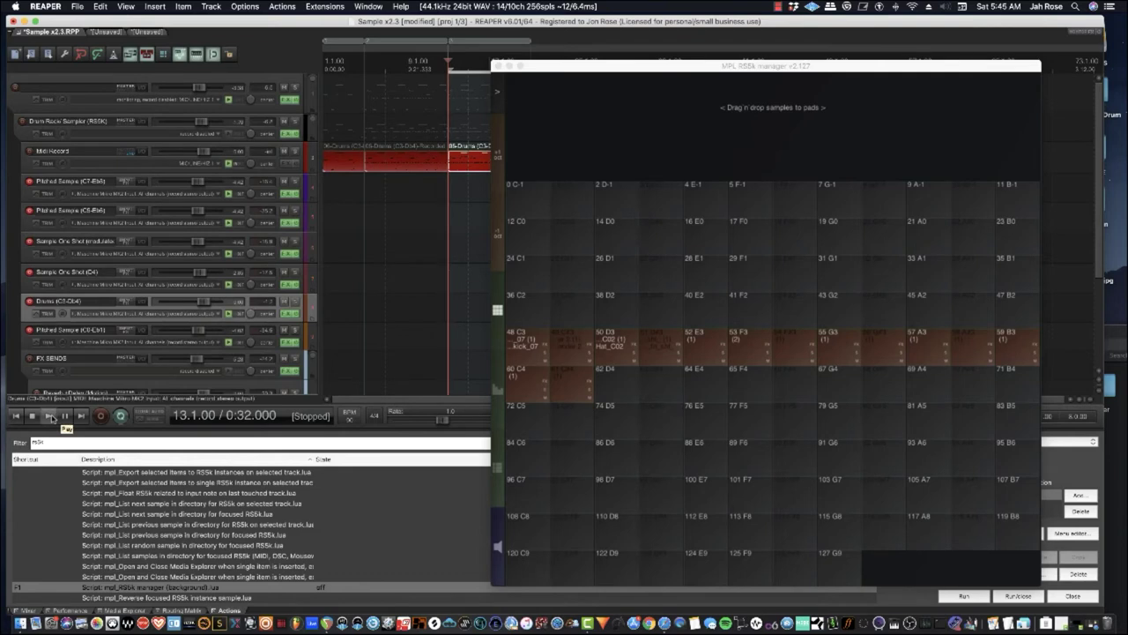
# Play the project, select the Drum Rack Sampler and Midi Record tracks, and reposition the RS5k manager
pyautogui.click(50, 417)
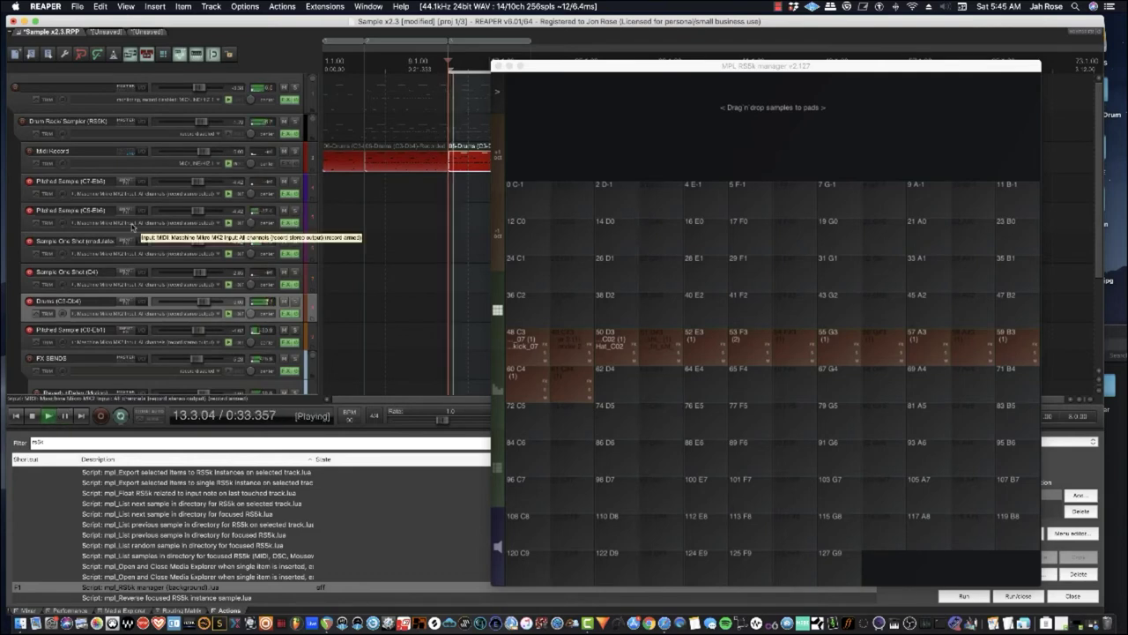
pyautogui.click(19, 135)
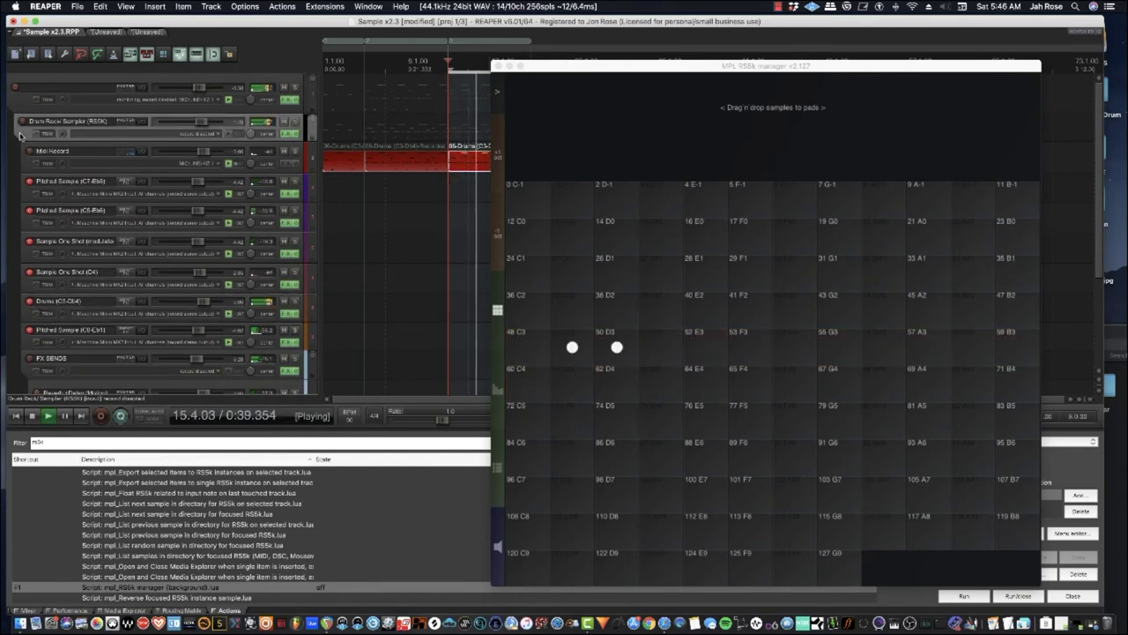
pyautogui.click(372, 148)
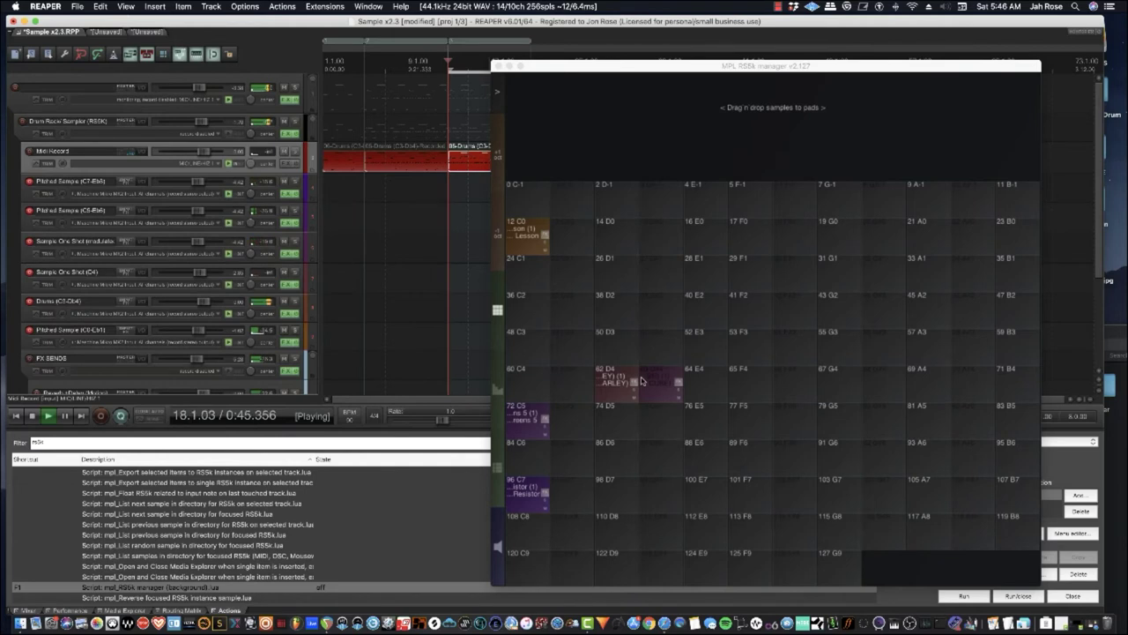
pyautogui.moveTo(605, 65); pyautogui.dragTo(602, 34)
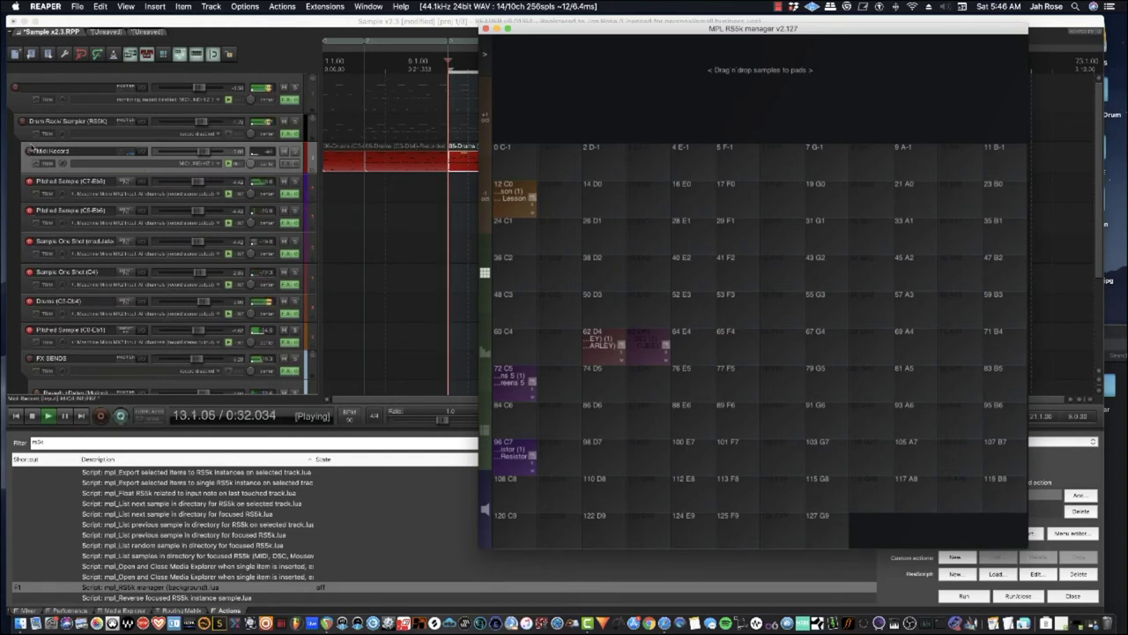
pyautogui.click(30, 134)
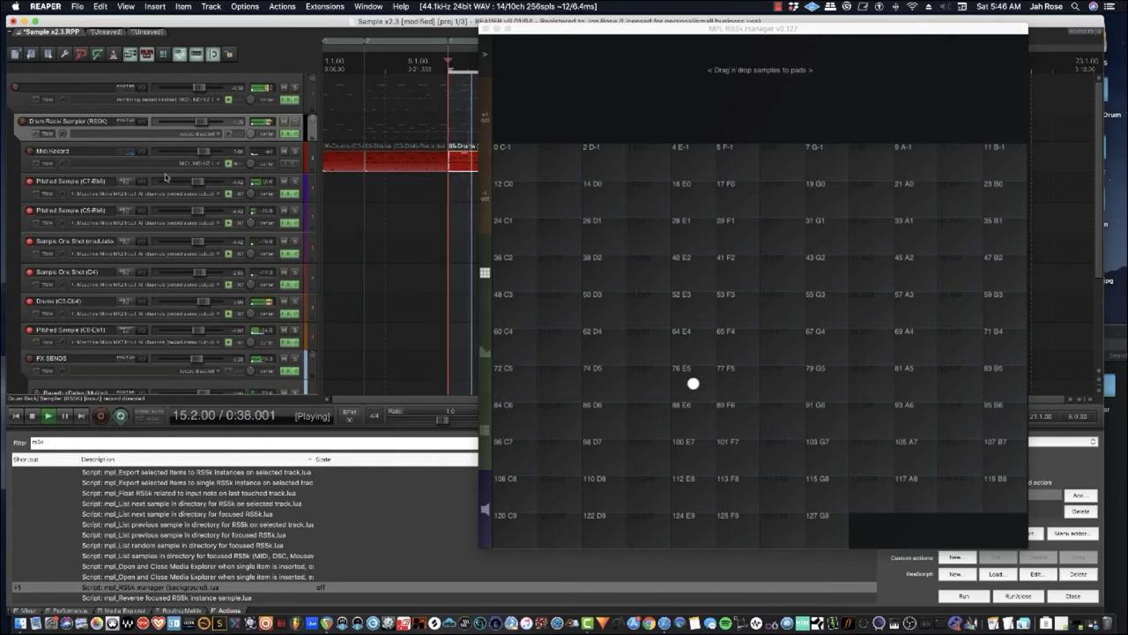
pyautogui.moveTo(554, 28); pyautogui.dragTo(650, 54)
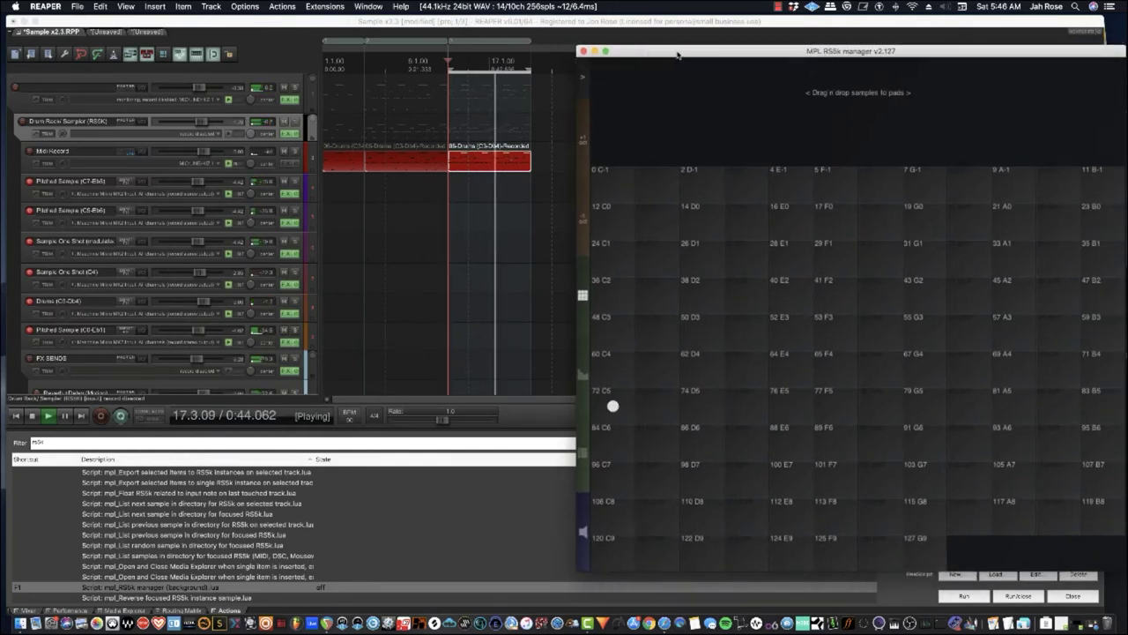
pyautogui.moveTo(617, 50); pyautogui.dragTo(560, 48)
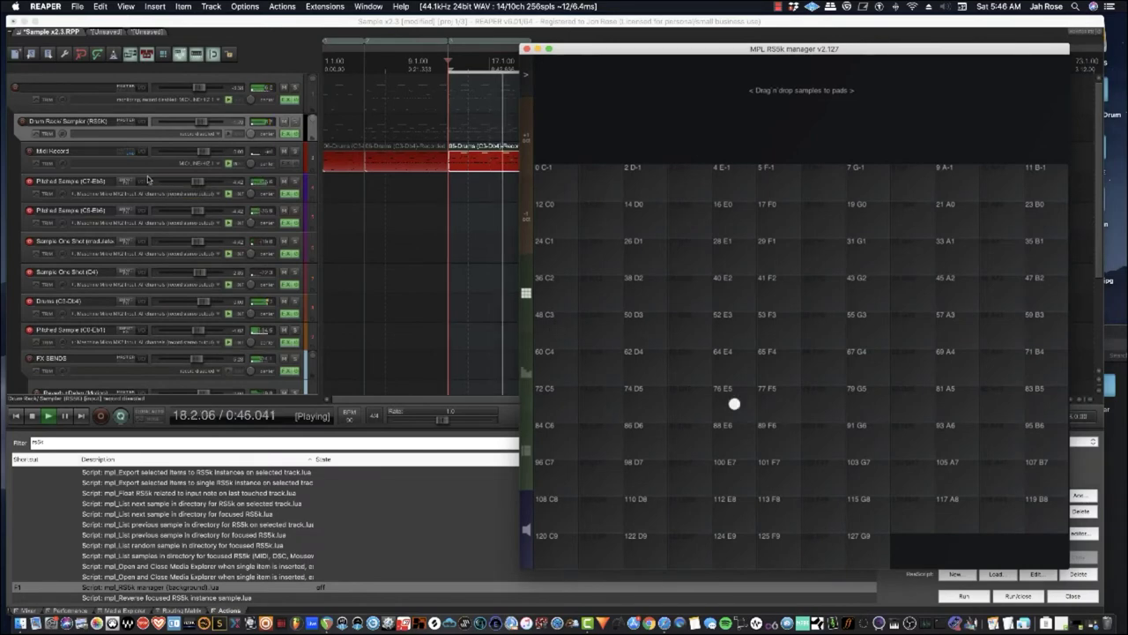
# Solo the FX SENDS track and open the Reverb +Delay (Motion) send's FX chain
pyautogui.scroll(-4, 147, 179)
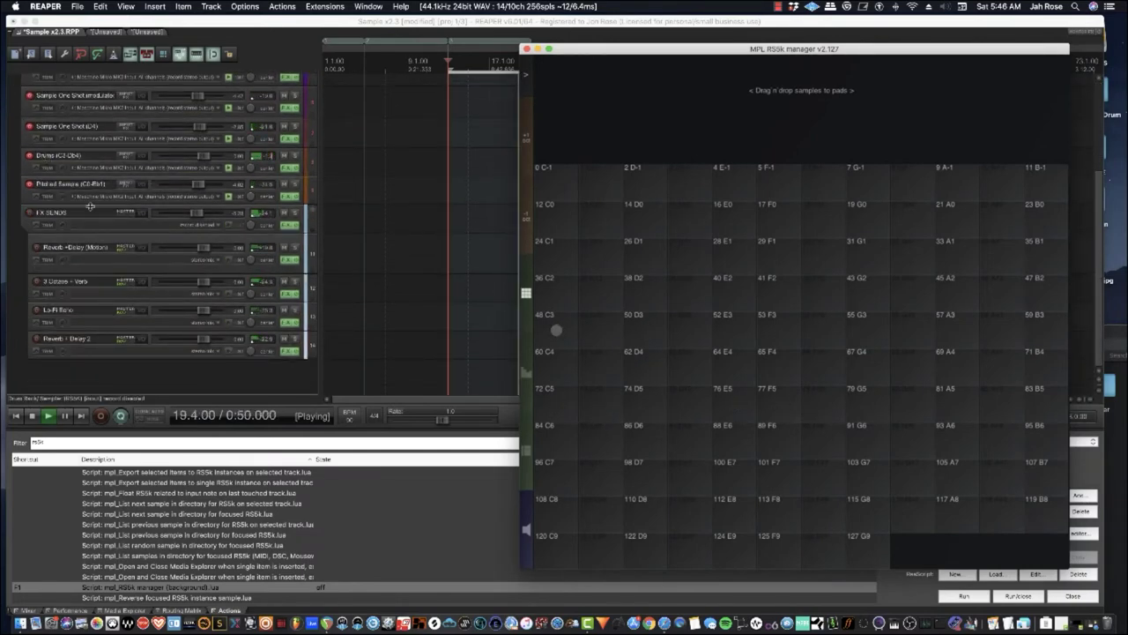
pyautogui.click(296, 213)
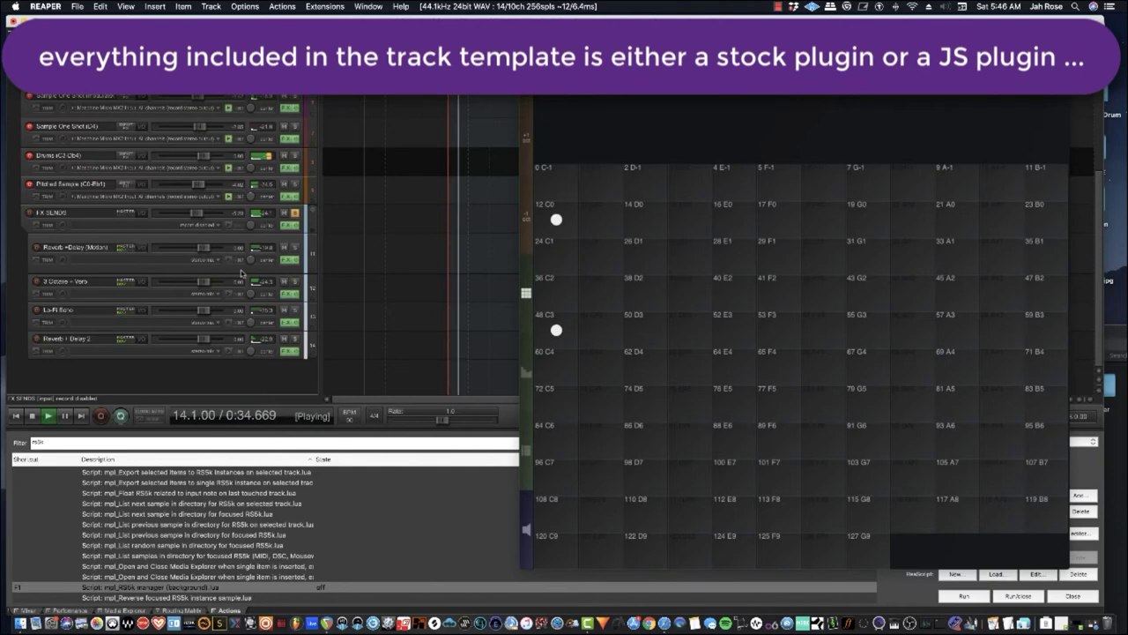
pyautogui.click(290, 259)
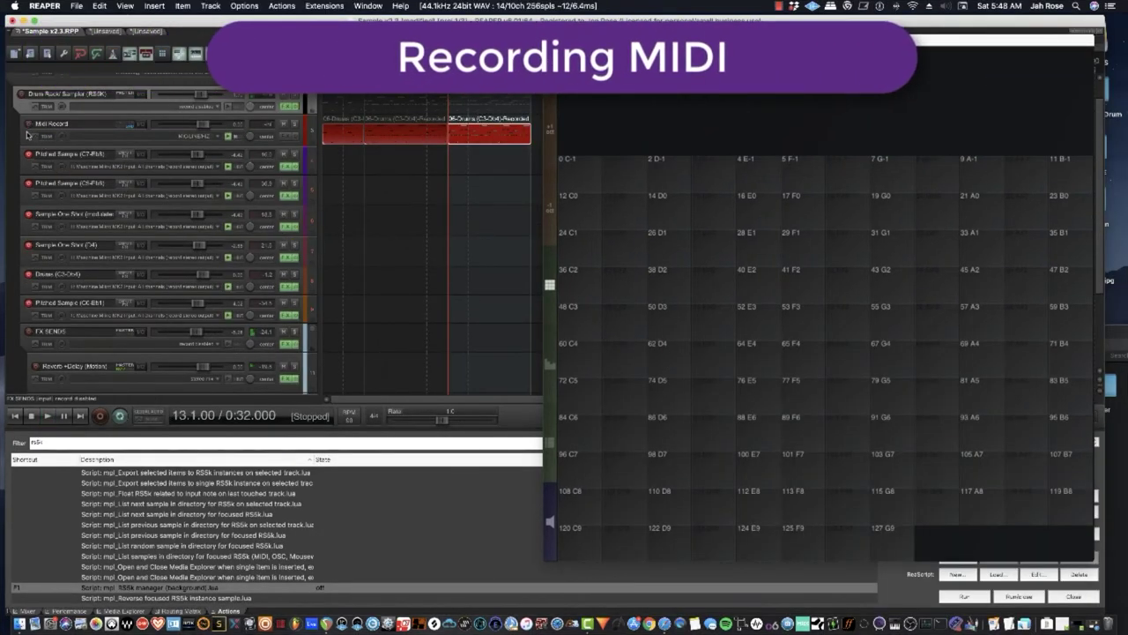
# Check the Midi Record track's recording mode options without changing them
pyautogui.rightClick(28, 129)
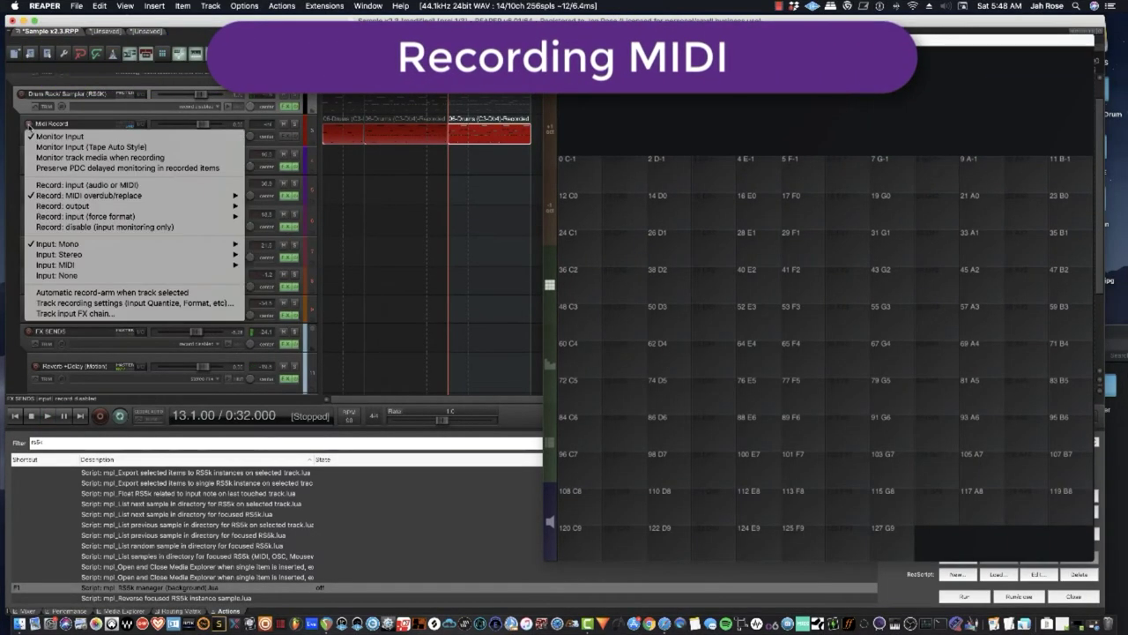
pyautogui.moveTo(72, 198)
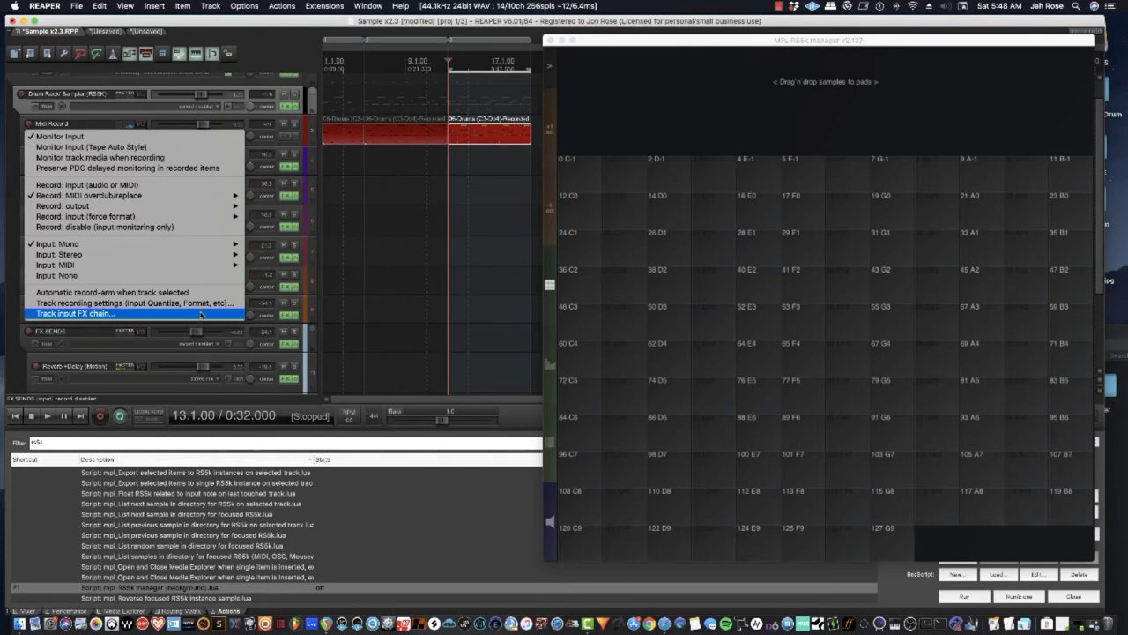
pyautogui.click(103, 7)
# Dismiss the Edit menu without choosing anything and close the RS5k pad manager
pyautogui.click(103, 8)
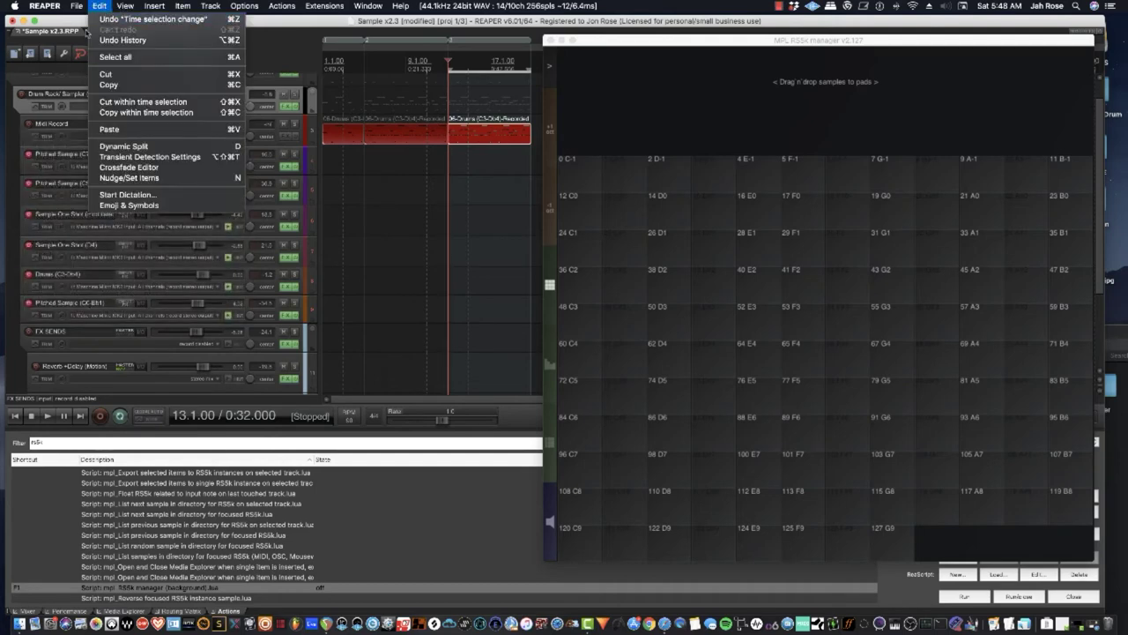
pyautogui.click(58, 20)
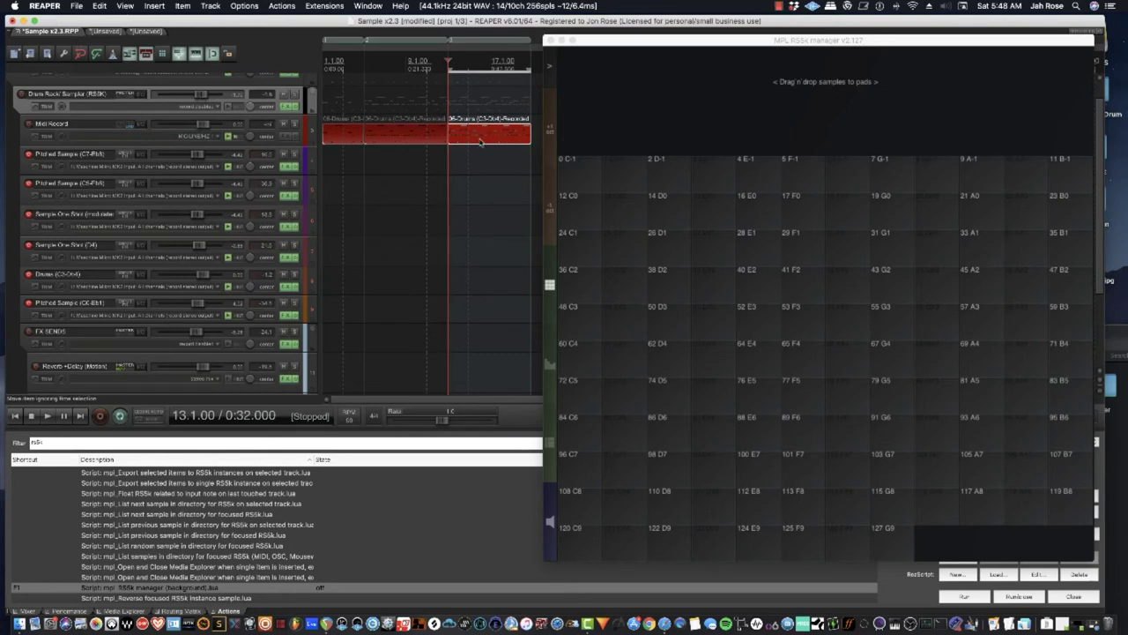
pyautogui.click(548, 41)
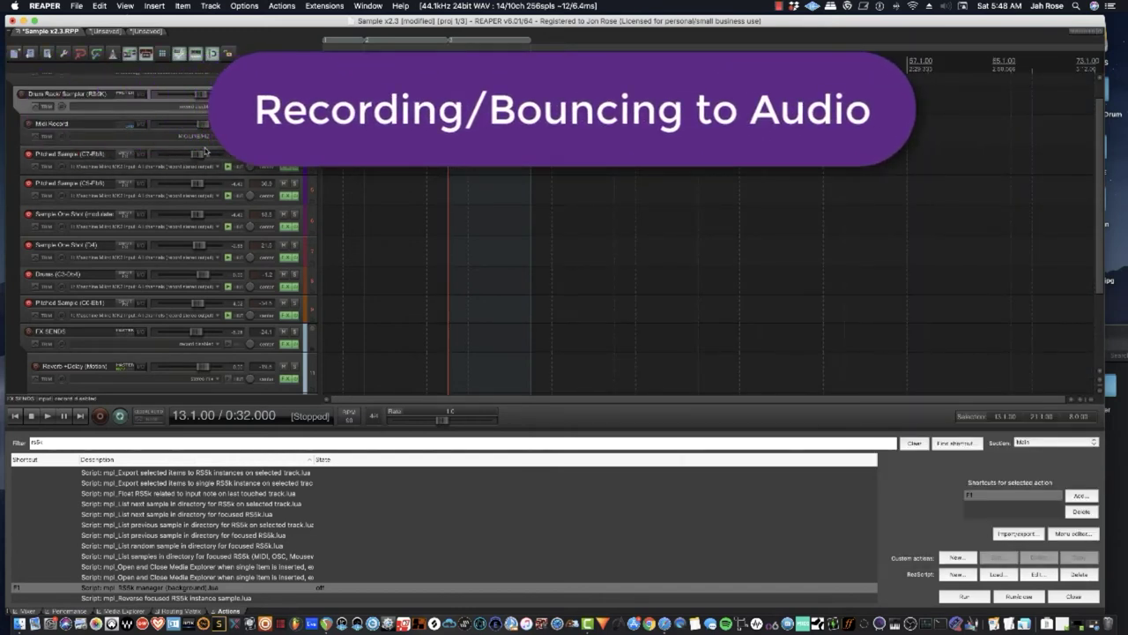
# Set Midi Record to monitor without recording, confirm the pitched sample track records output, then select Drums
pyautogui.rightClick(29, 126)
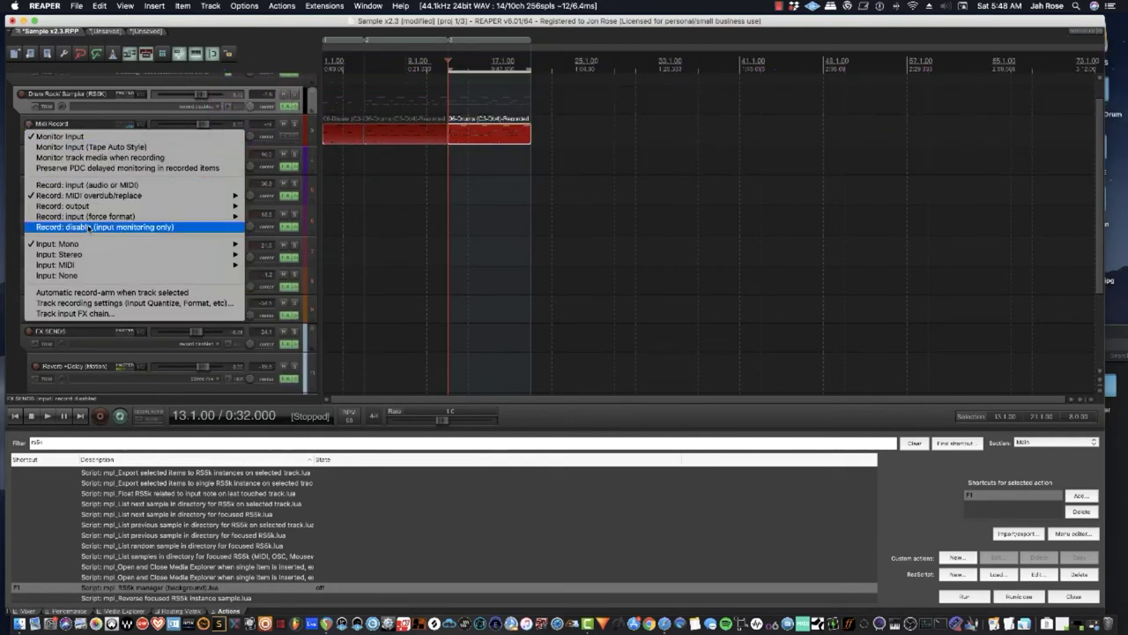
pyautogui.click(88, 228)
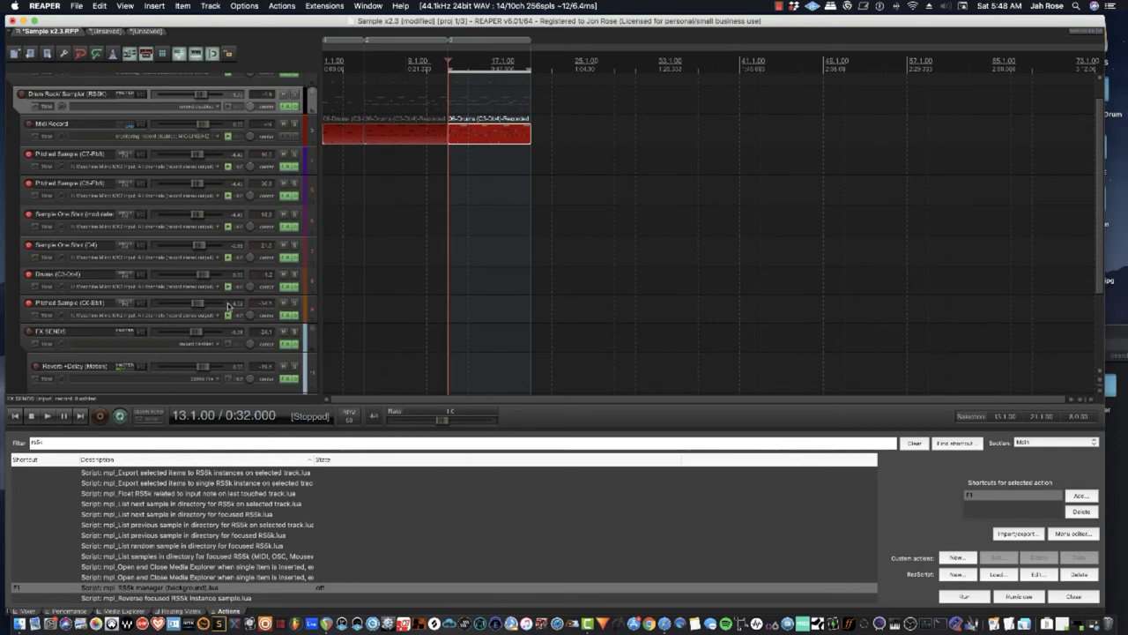
pyautogui.rightClick(28, 154)
pyautogui.moveTo(62, 237)
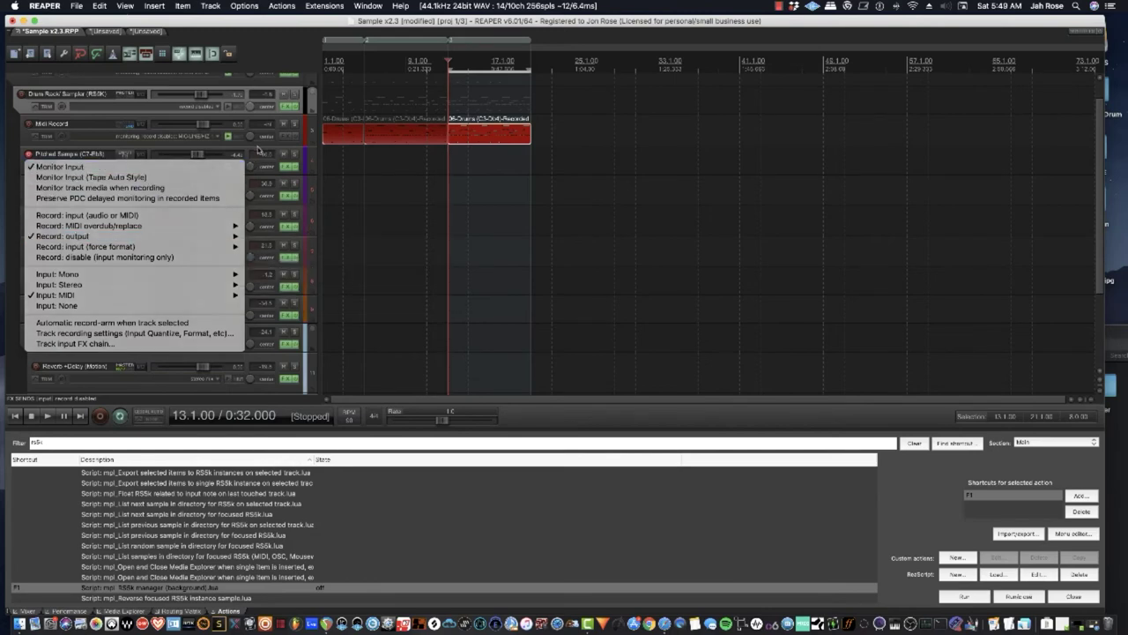
pyautogui.press('Escape')
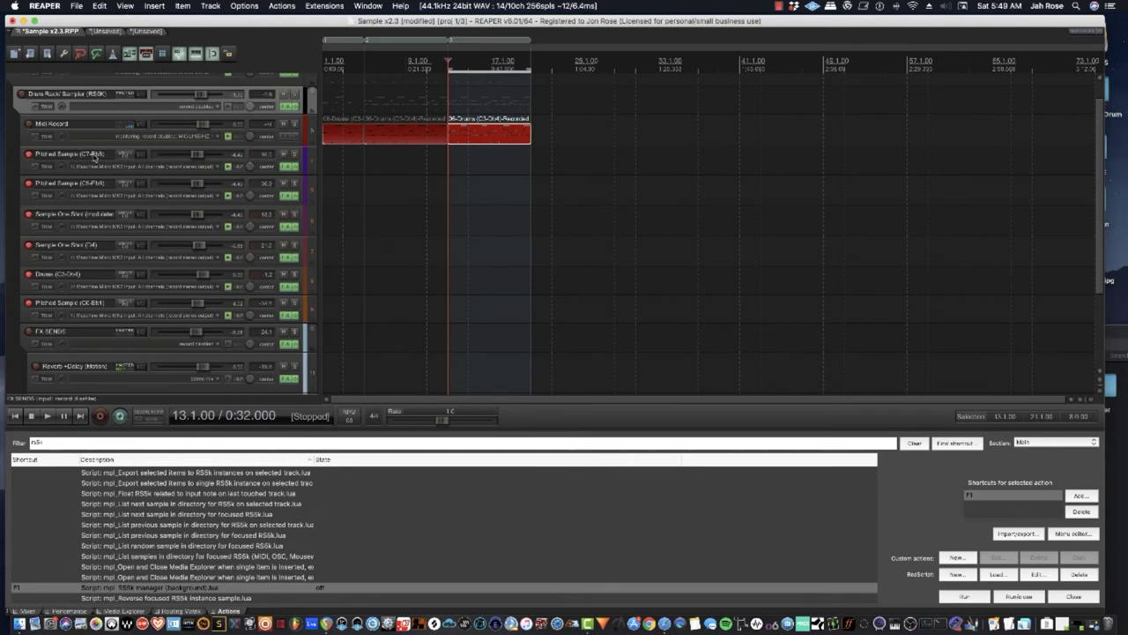
pyautogui.click(22, 287)
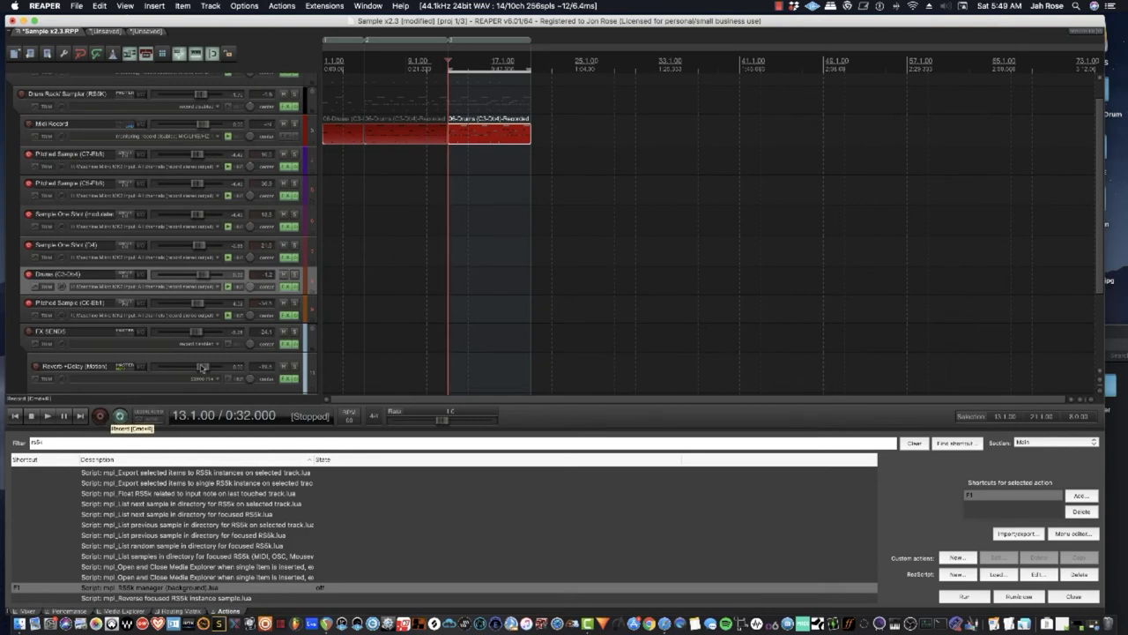
# Record the instrument and drum outputs as audio from bar 13 to about bar 21
pyautogui.click(120, 415)
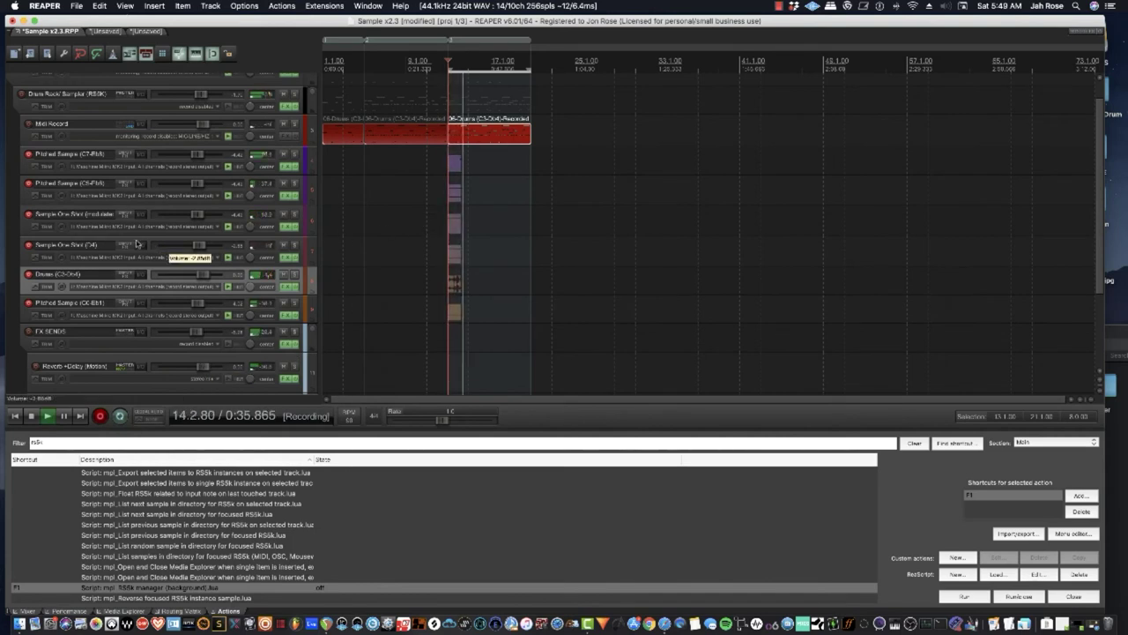
pyautogui.scroll(1, 122, 260)
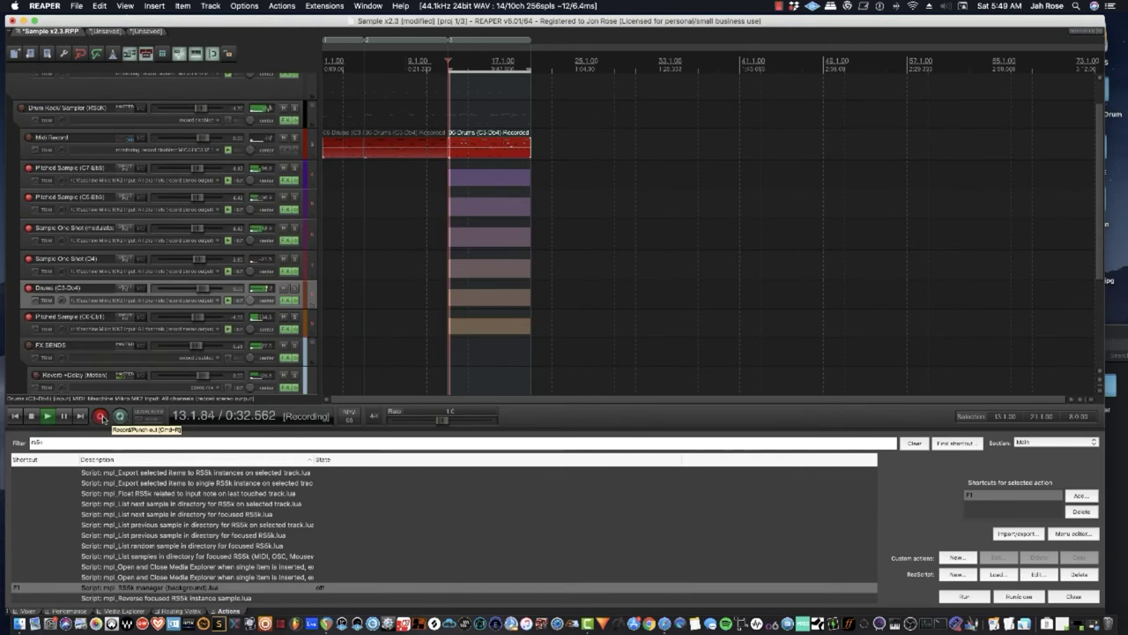
pyautogui.click(101, 416)
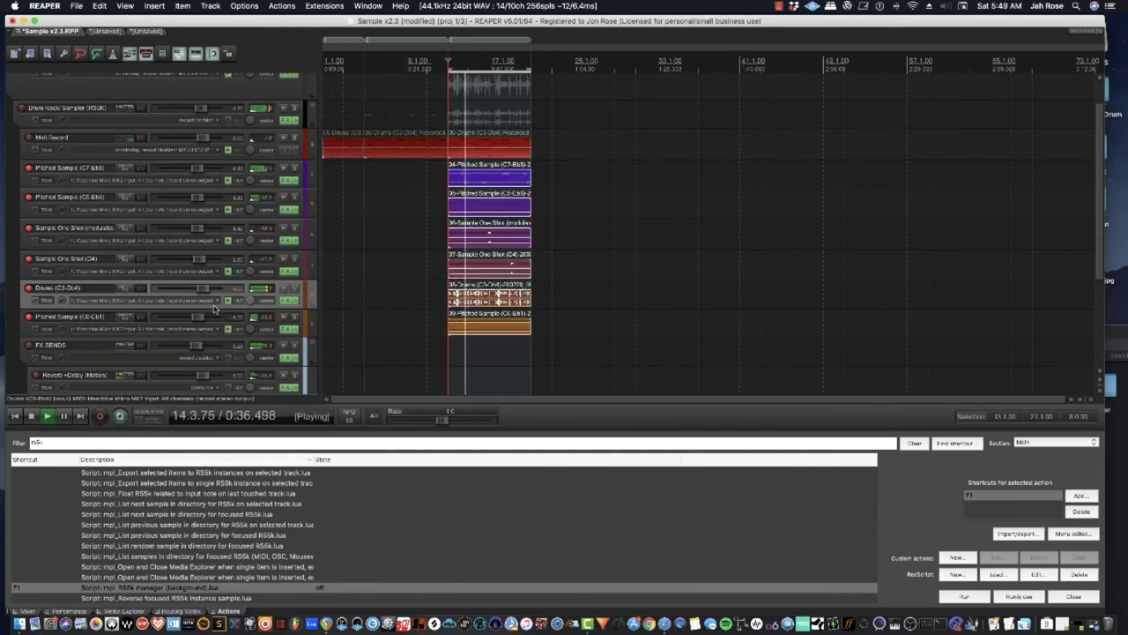
pyautogui.scroll(5, 213, 305)
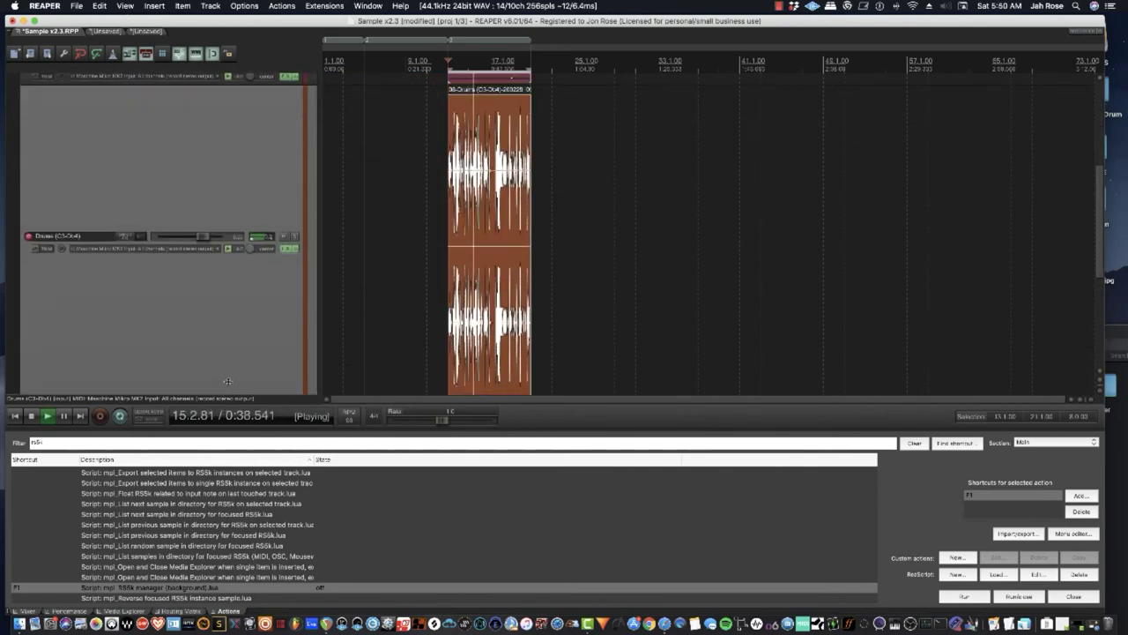
# Mute Midi Record, listen to the new audio recordings, then stop playback at 13.1.00
pyautogui.scroll(3, 200, 231)
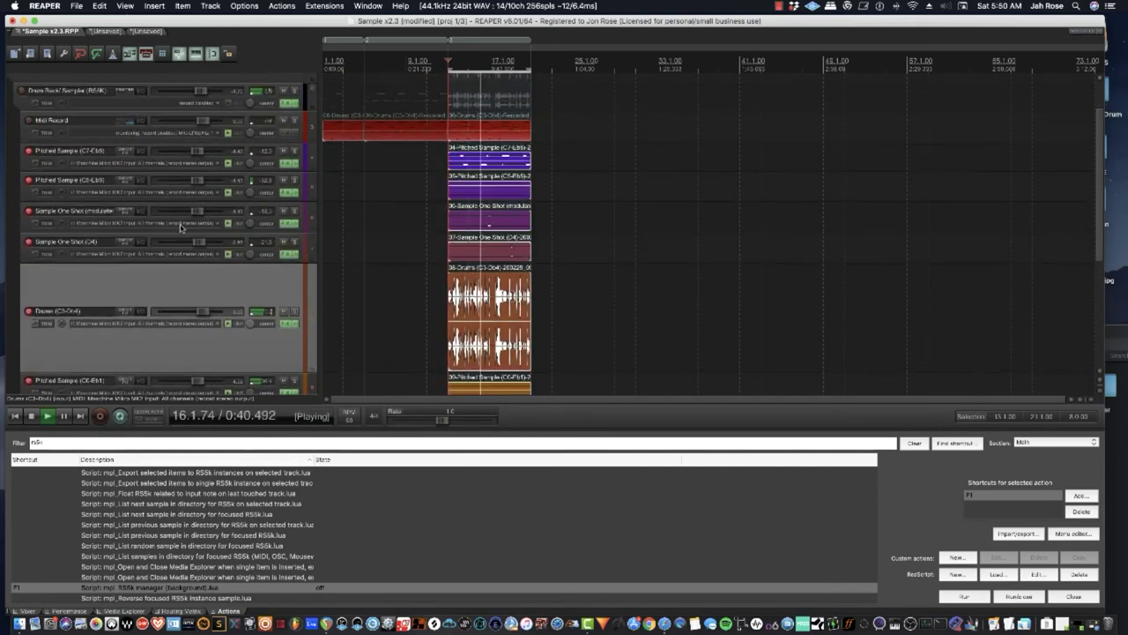
pyautogui.click(283, 121)
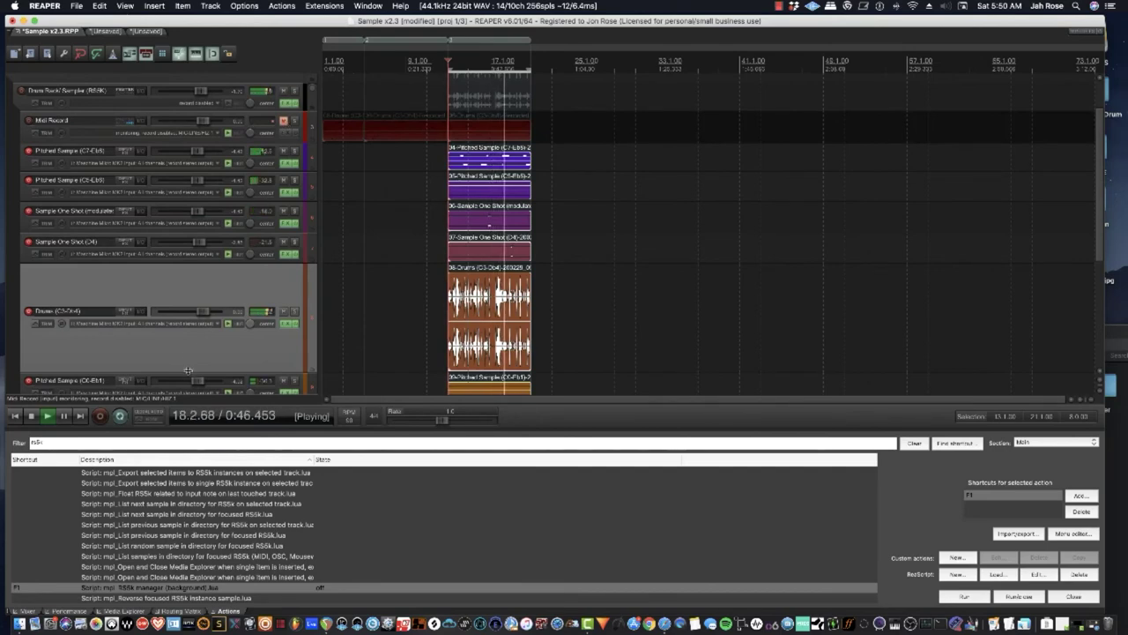
pyautogui.scroll(-6, 185, 352)
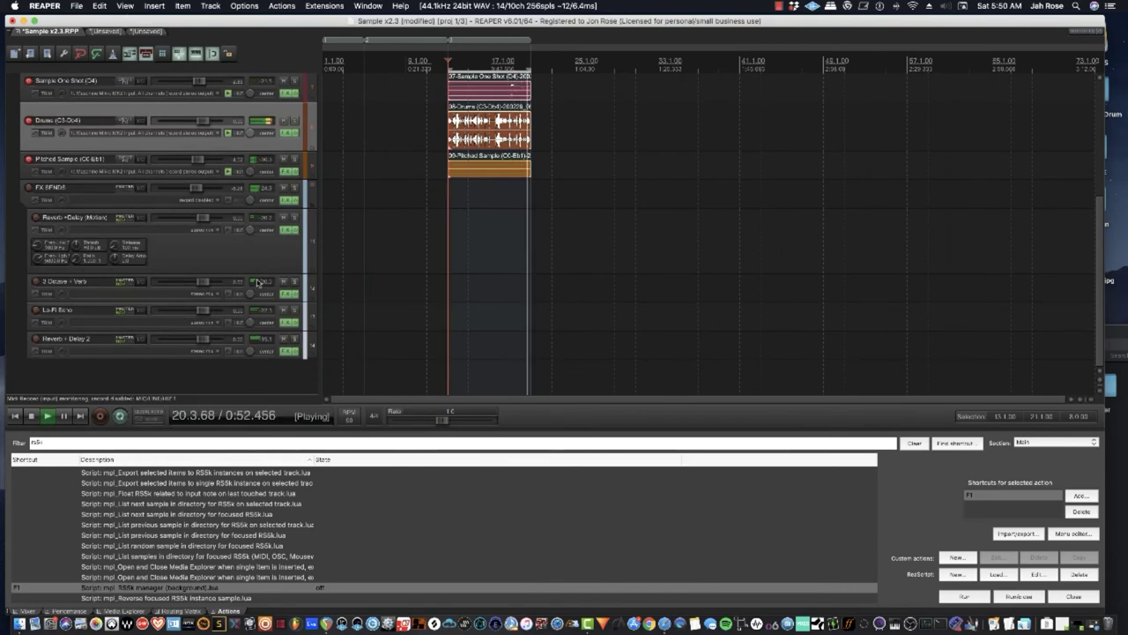
pyautogui.scroll(6, 170, 236)
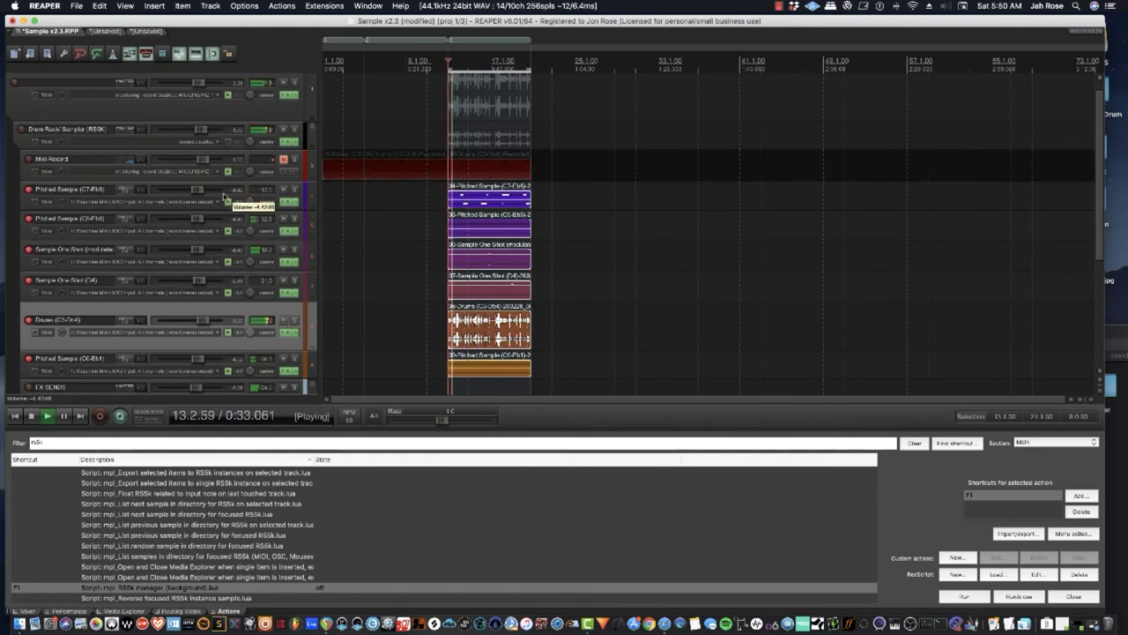
pyautogui.scroll(1, 227, 199)
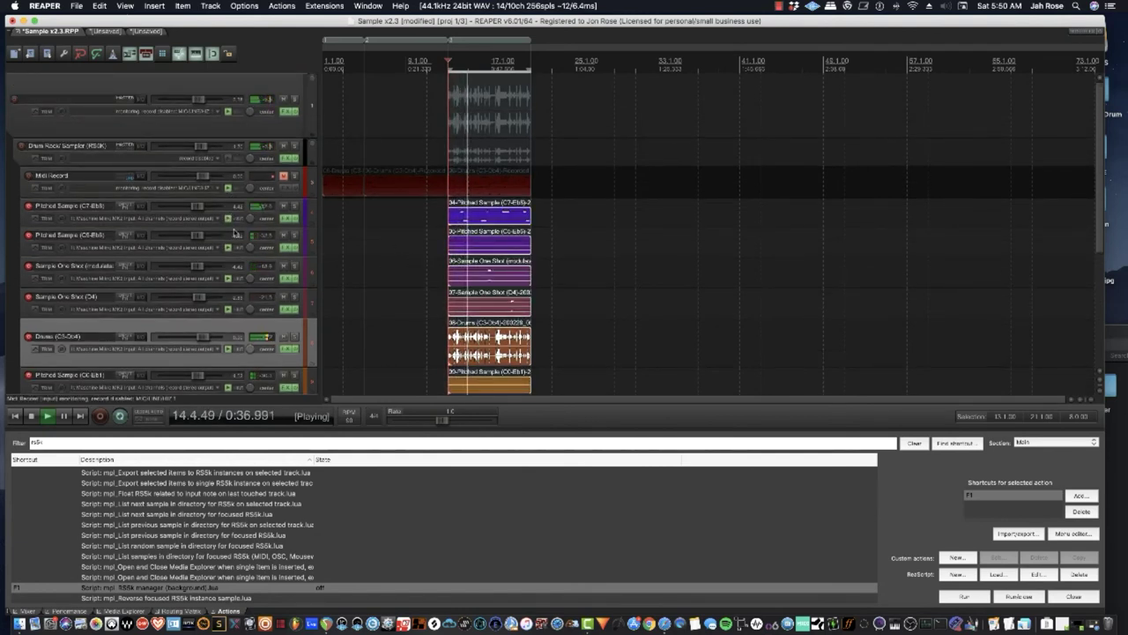
pyautogui.press('space')
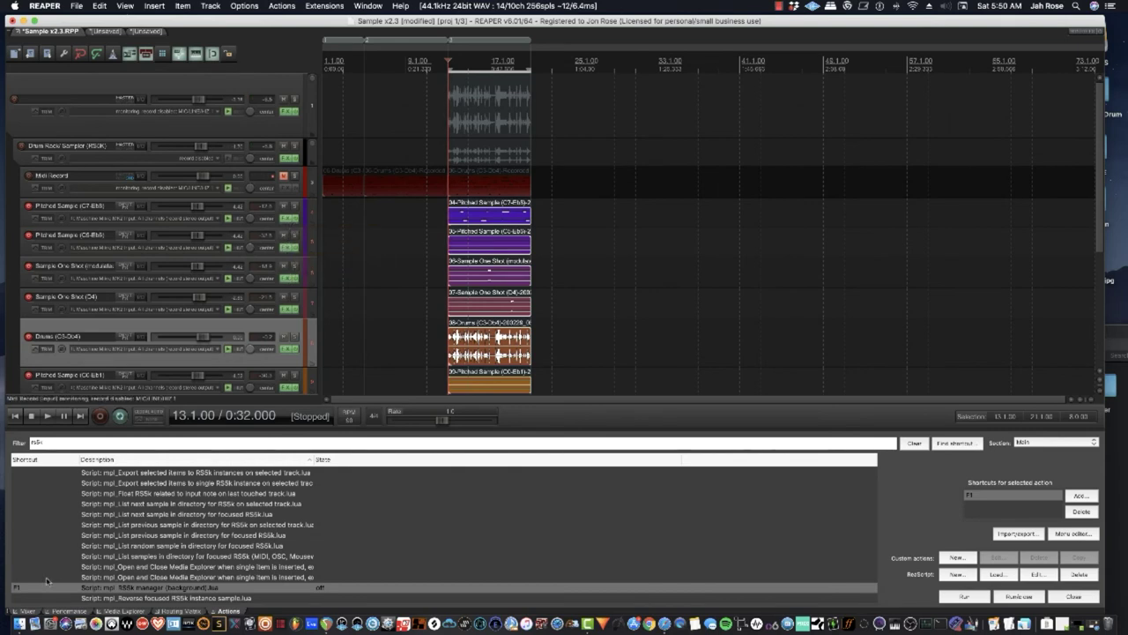
# Show the Mixer in the docker in place of the actions list and resize it
pyautogui.click(28, 610)
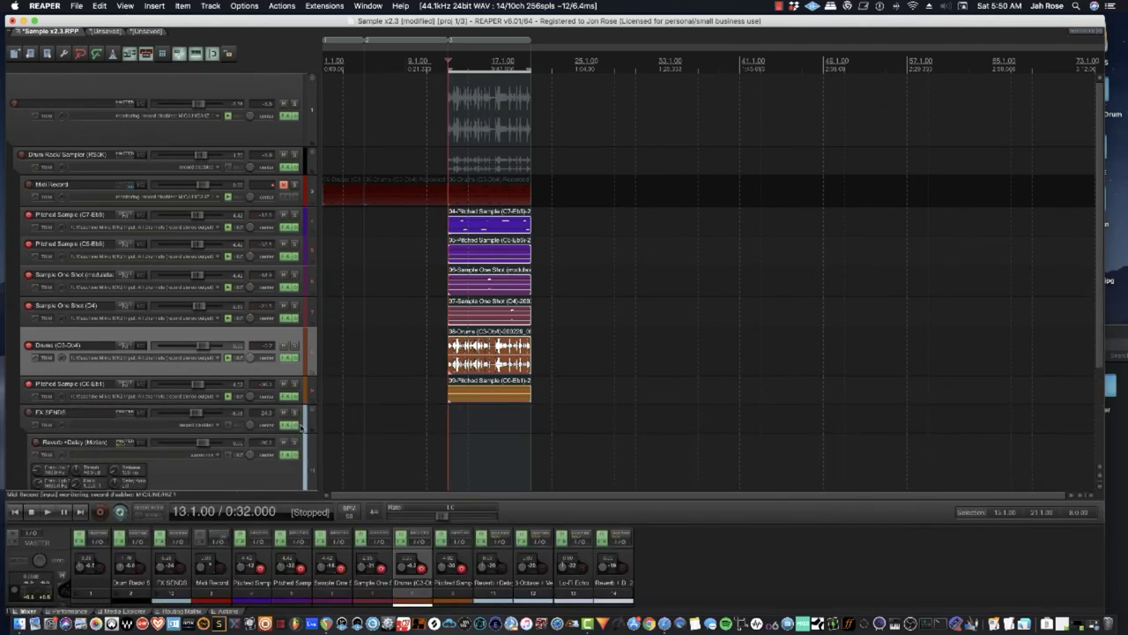
pyautogui.moveTo(677, 527); pyautogui.dragTo(677, 256)
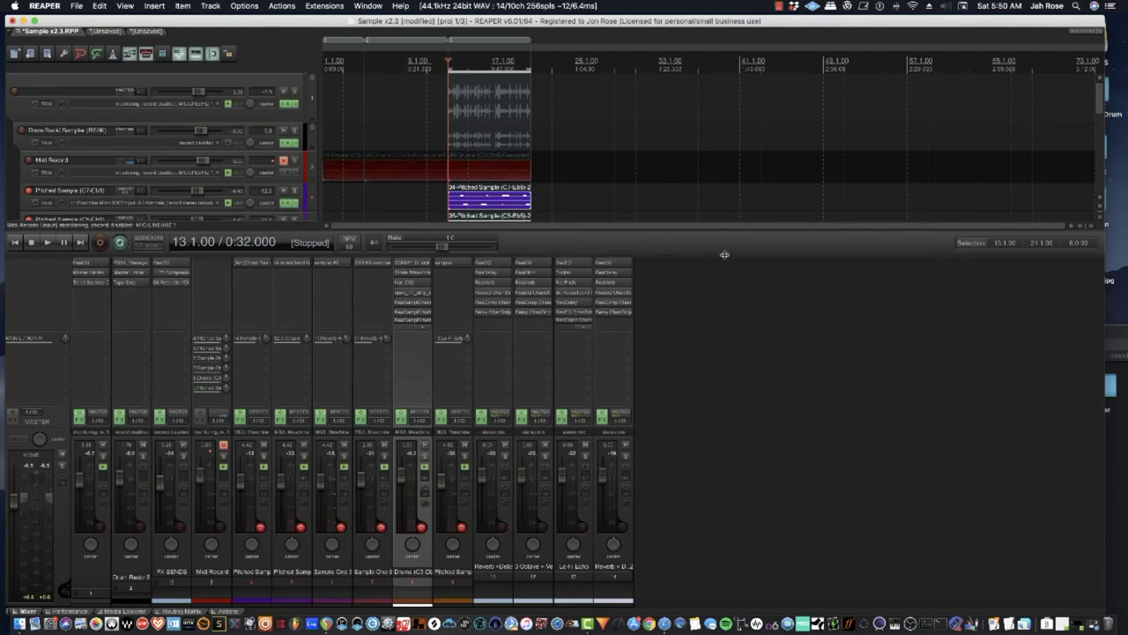
pyautogui.moveTo(724, 255); pyautogui.dragTo(686, 464)
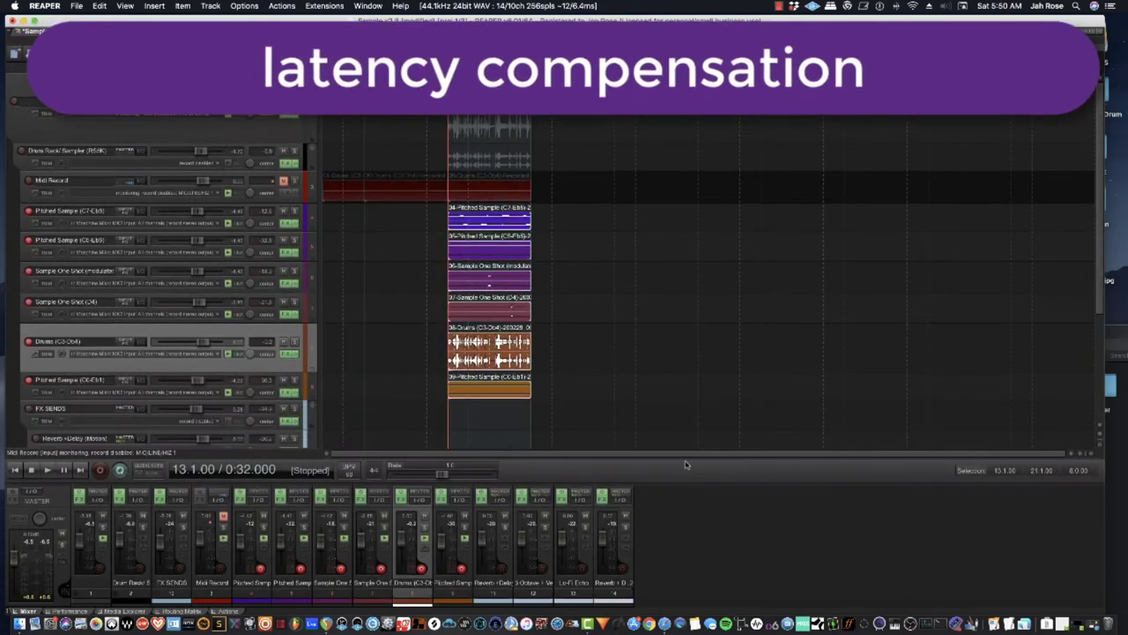
pyautogui.scroll(-3, 175, 258)
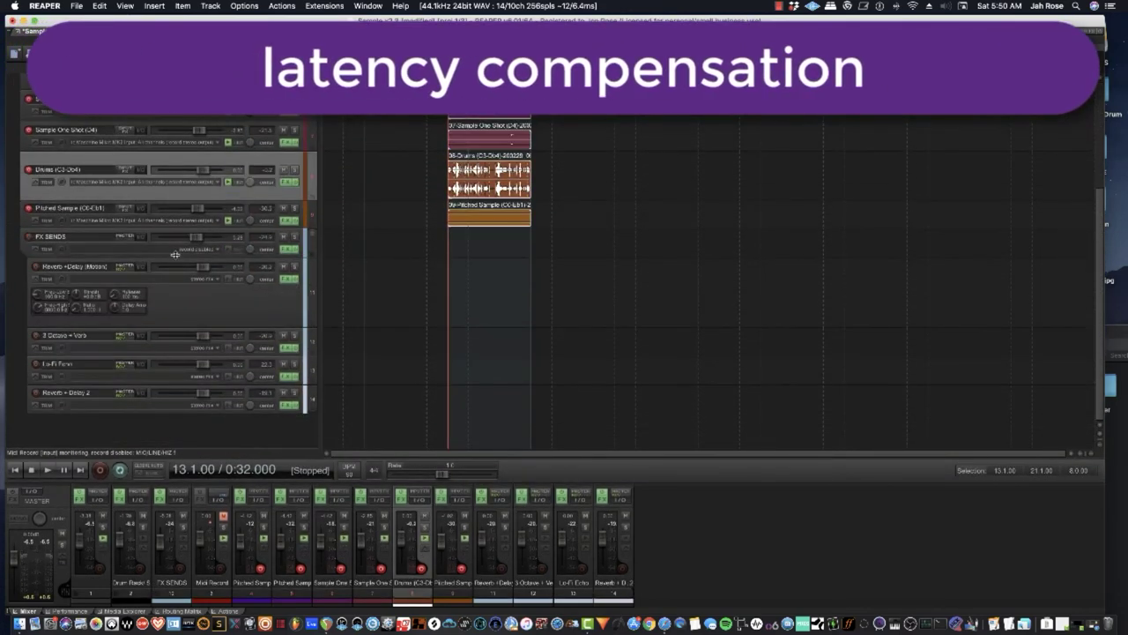
# Mute the FX SENDS folder track and resize the mixer to inspect its effect chains
pyautogui.click(72, 234)
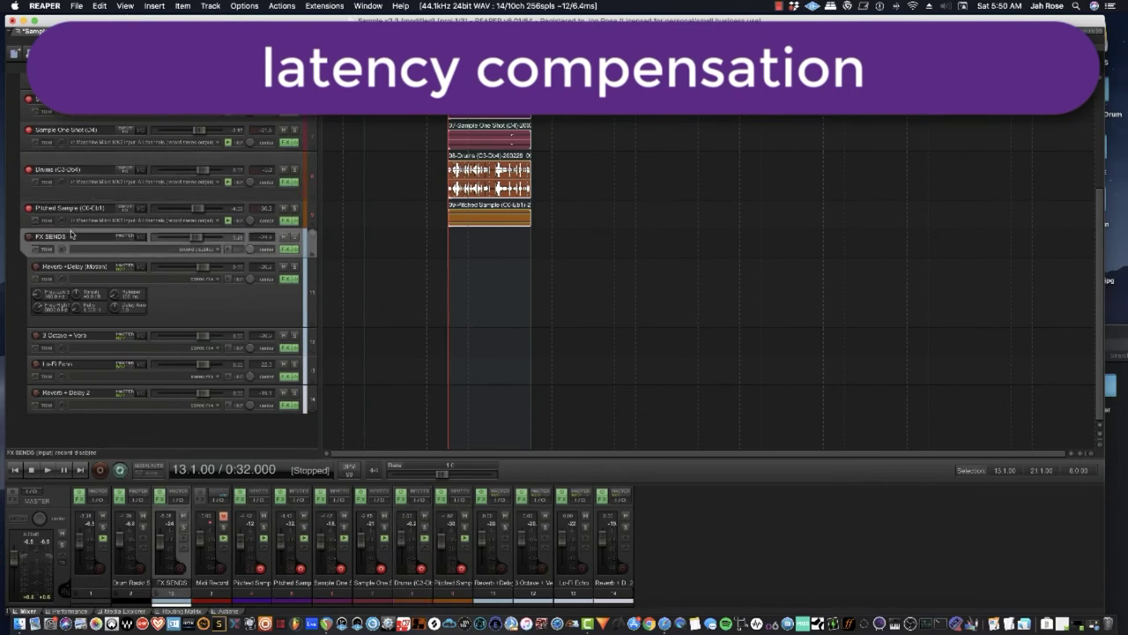
pyautogui.click(283, 237)
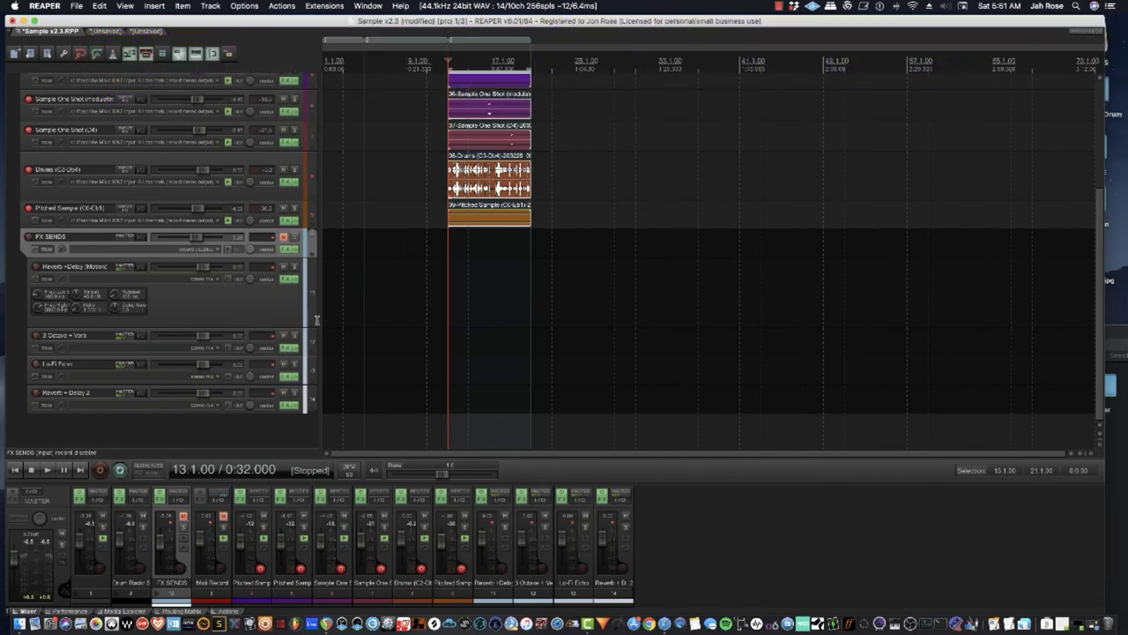
pyautogui.scroll(1, 484, 397)
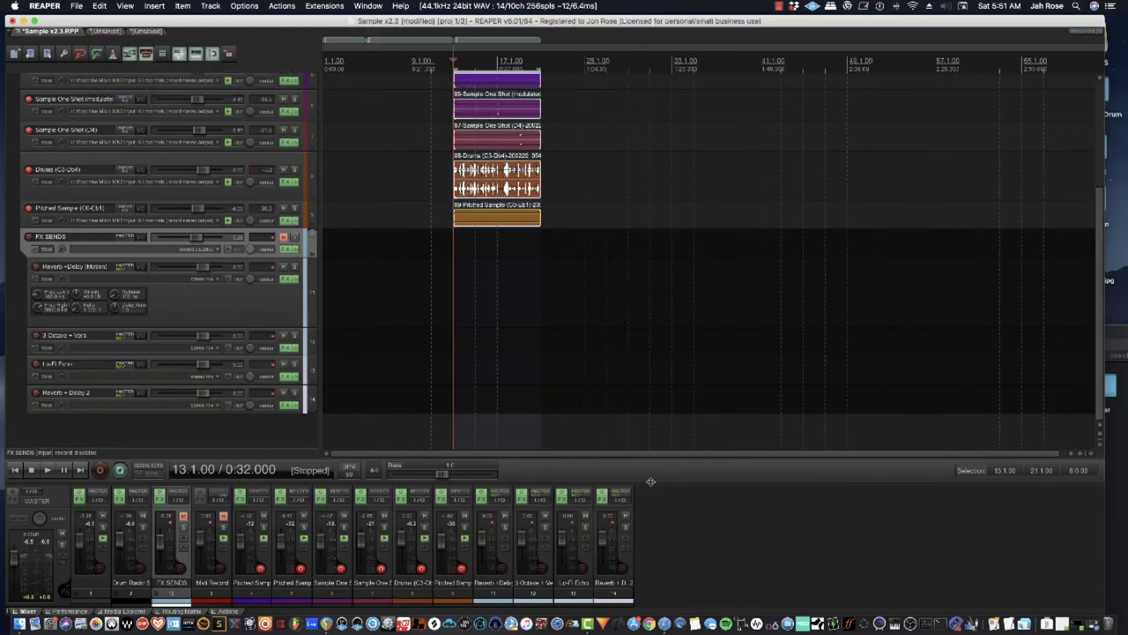
pyautogui.moveTo(650, 481); pyautogui.dragTo(527, 212)
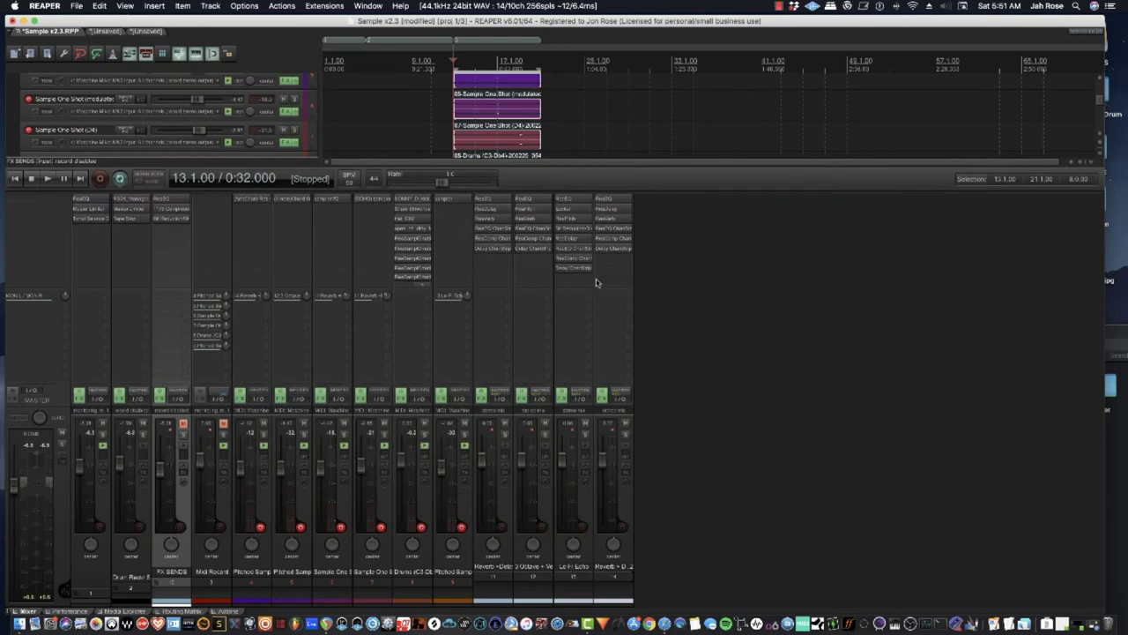
pyautogui.moveTo(668, 191); pyautogui.dragTo(674, 471)
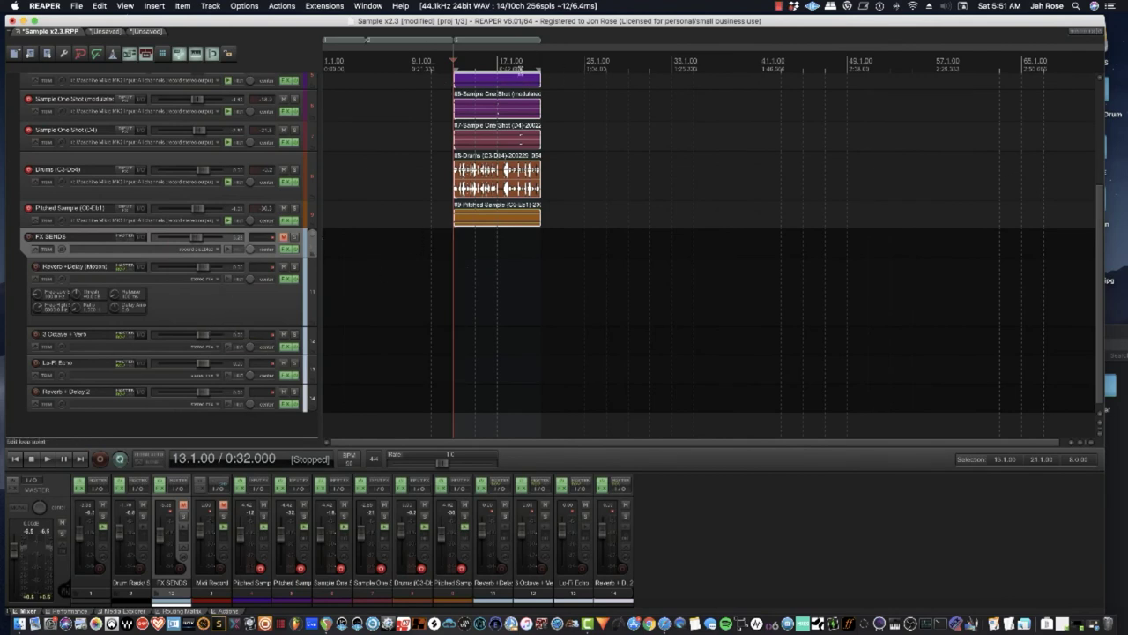
pyautogui.scroll(4, 244, 228)
# Undo the recorded audio takes and play the Midi Record MIDI back from bar 1
pyautogui.click(100, 6)
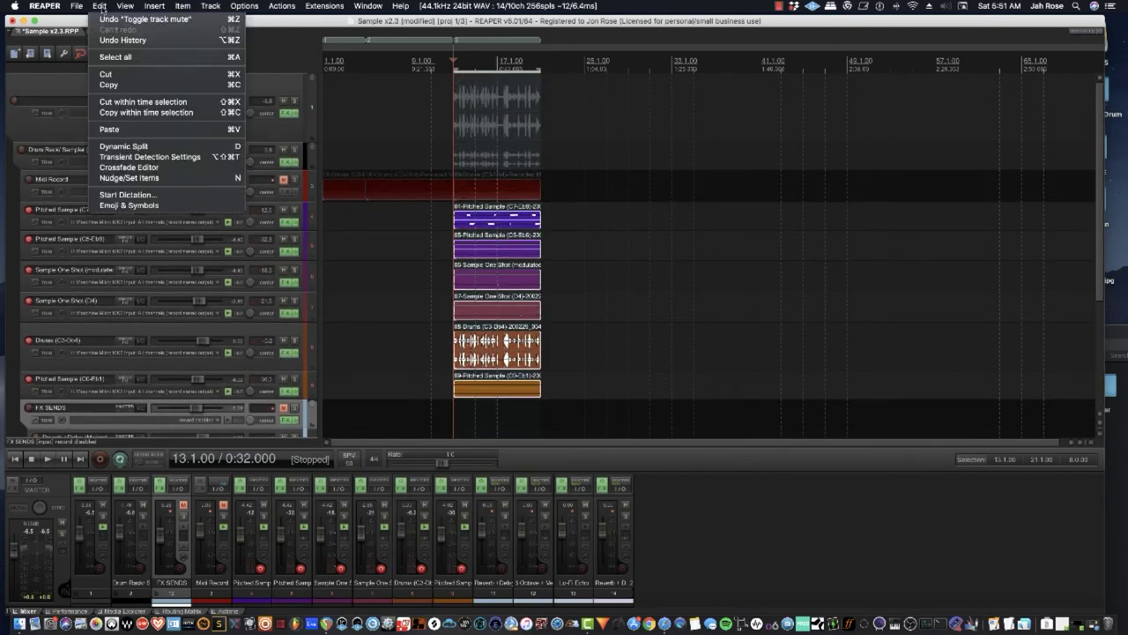
pyautogui.click(123, 18)
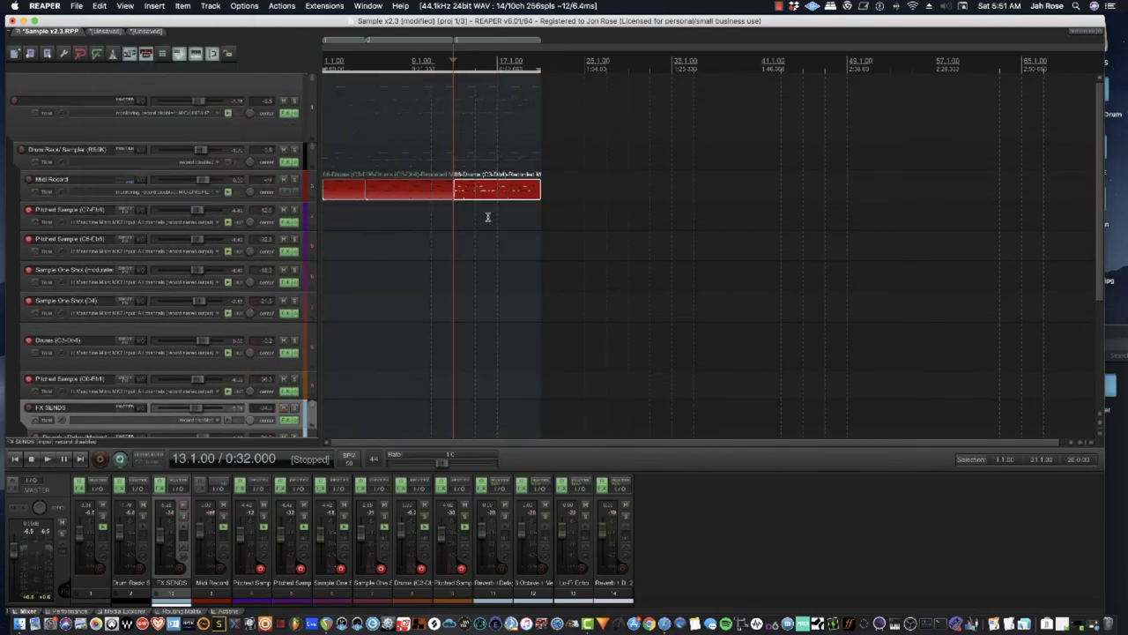
pyautogui.press('Home')
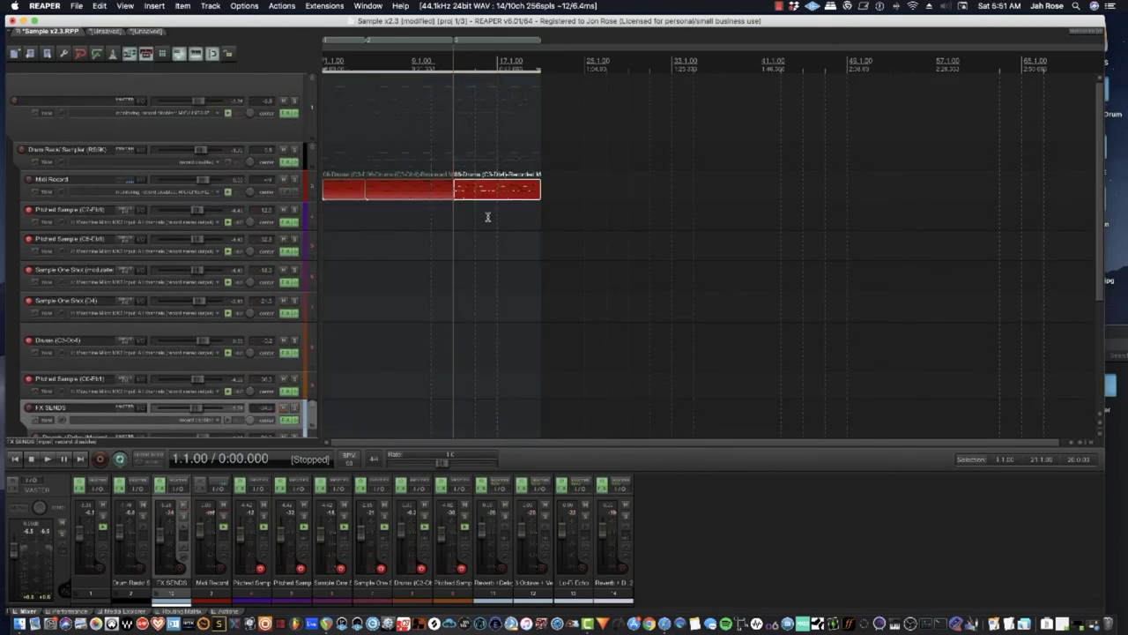
pyautogui.press('space')
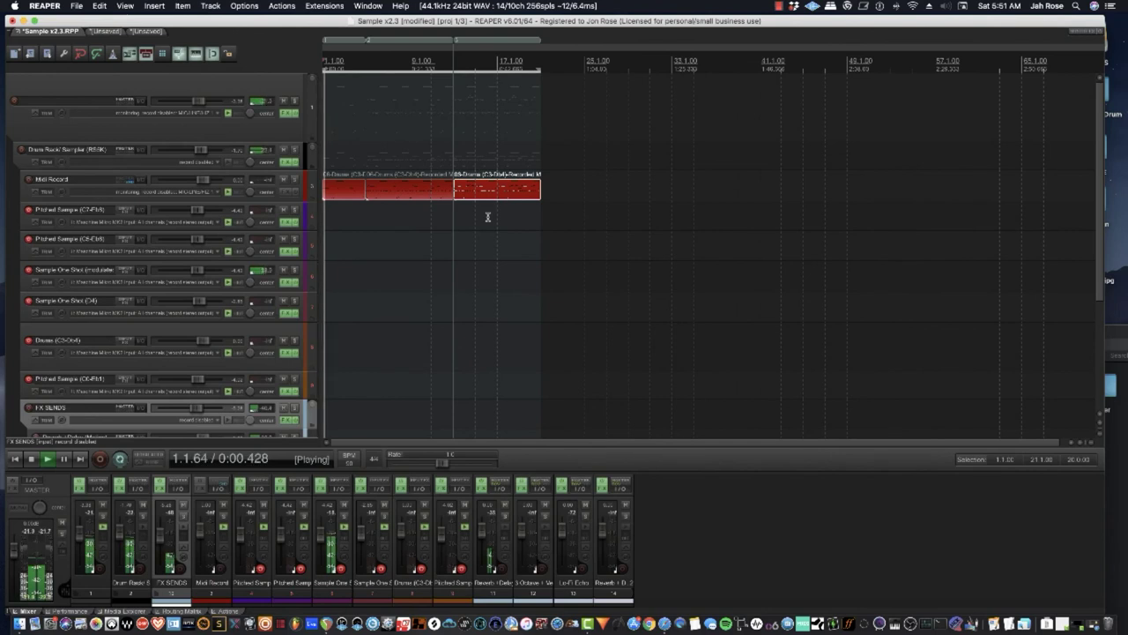